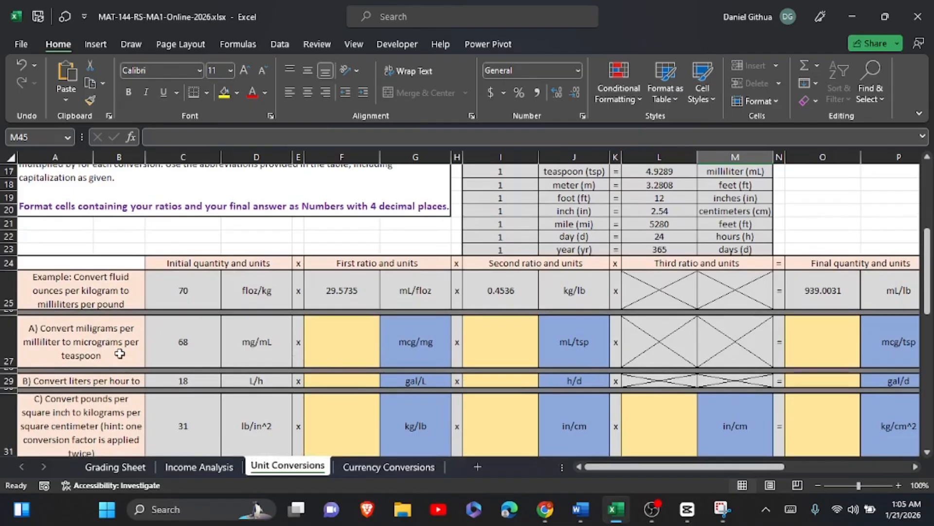
Examine the milligram-to-microgram entry in the Conversion Factor Table for part A's first ratio.
click(336, 329)
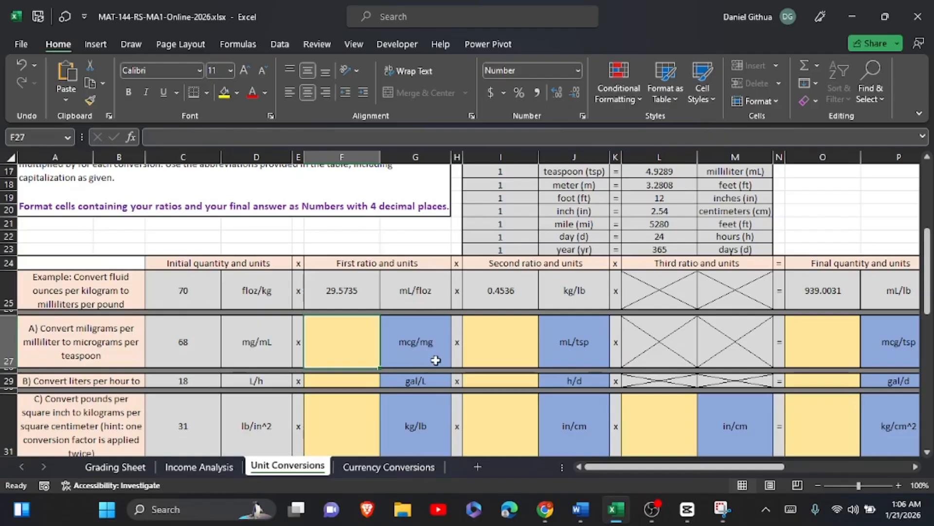
scroll(567, 227, up, 2)
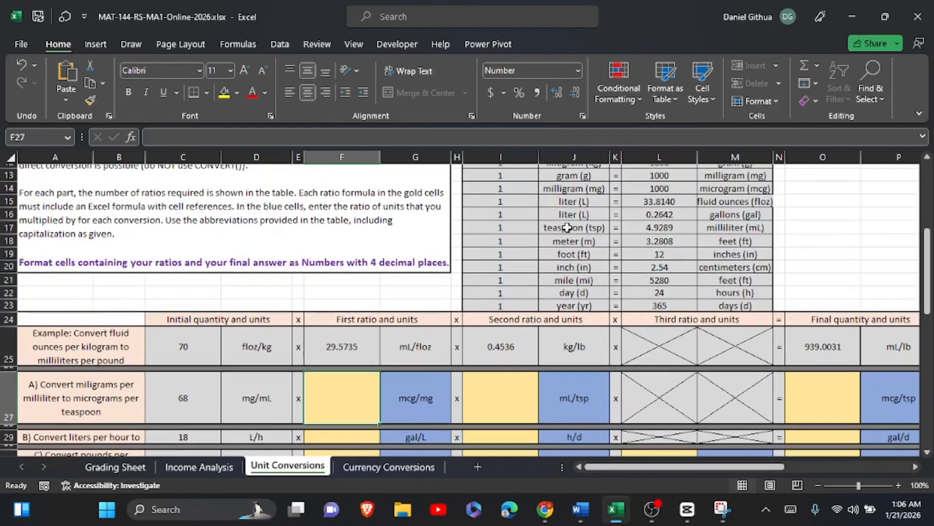
scroll(566, 227, down, 1)
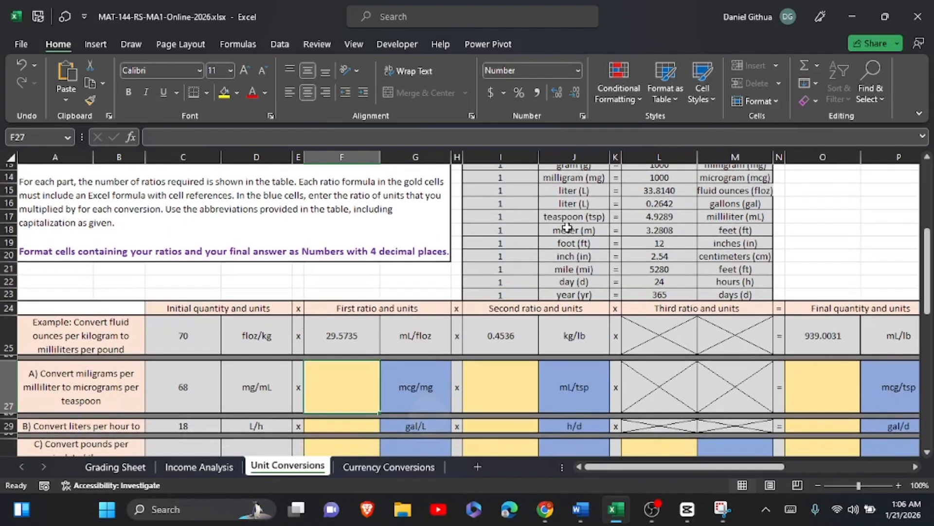
scroll(567, 227, down, 1)
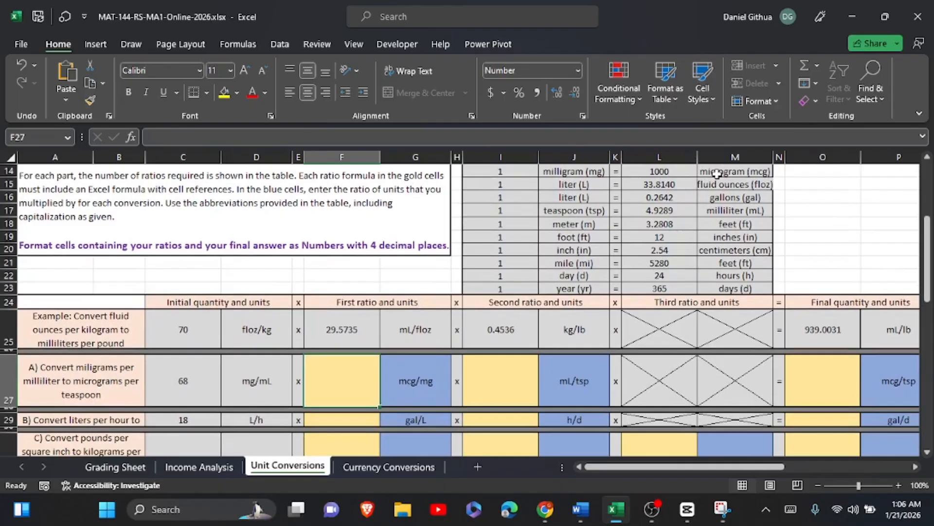
click(550, 171)
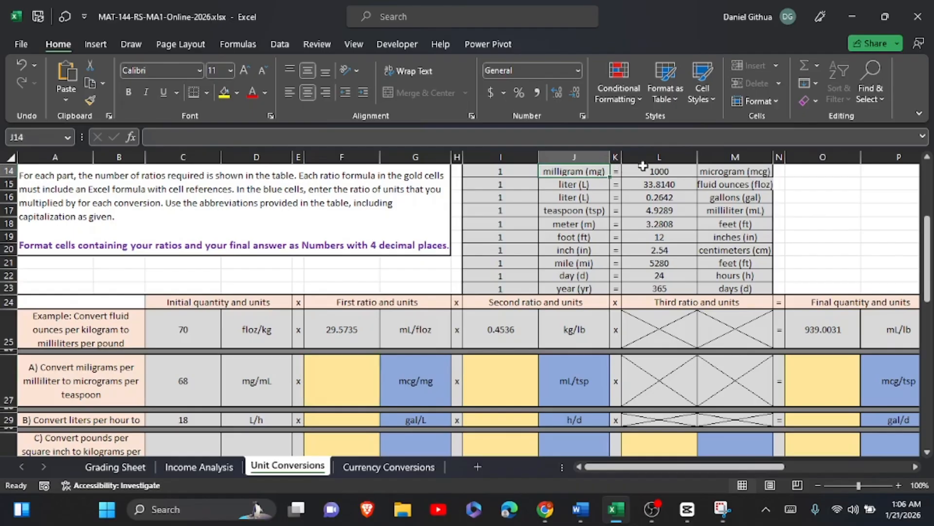
click(671, 170)
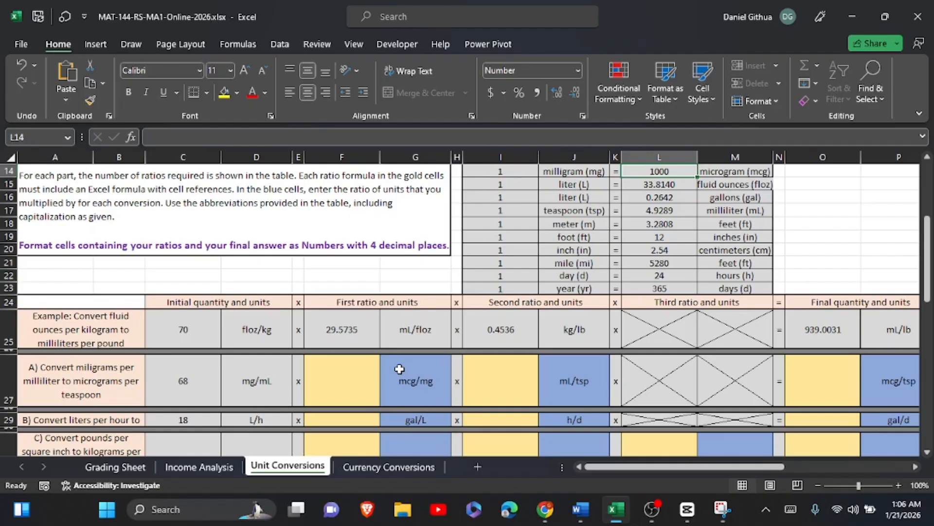
Enter the formula =L14/I14 in F27 as part A's first ratio, converting milligrams to micrograms.
click(364, 382)
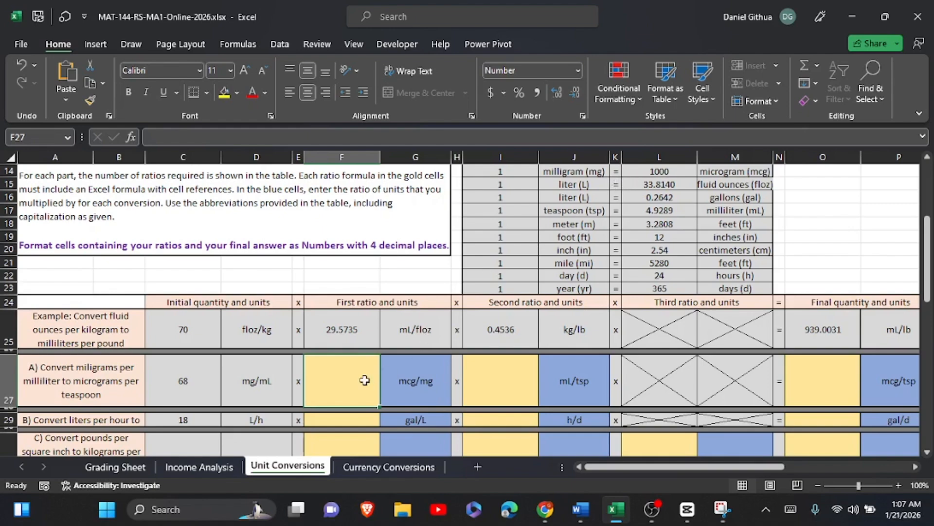
click(790, 509)
text(=)
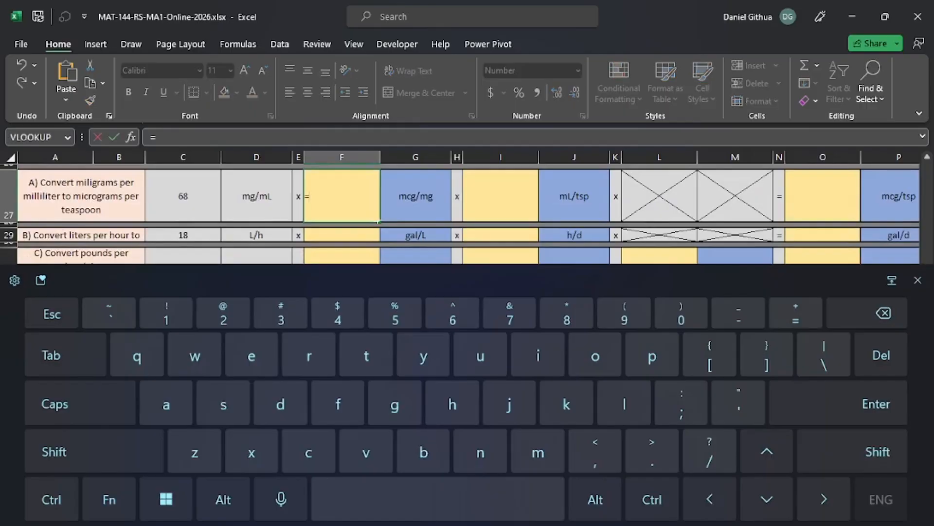
click(917, 280)
scroll(823, 282, up, 7)
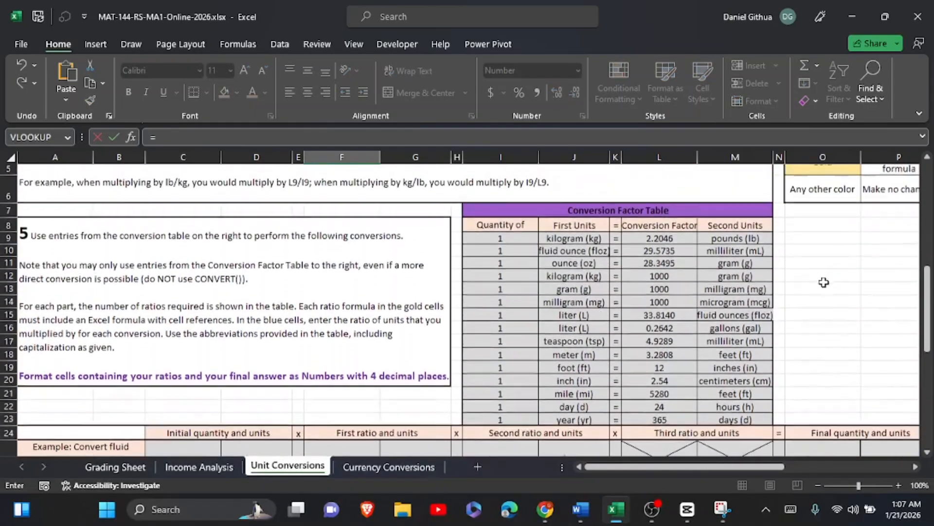
scroll(823, 282, down, 1)
click(658, 276)
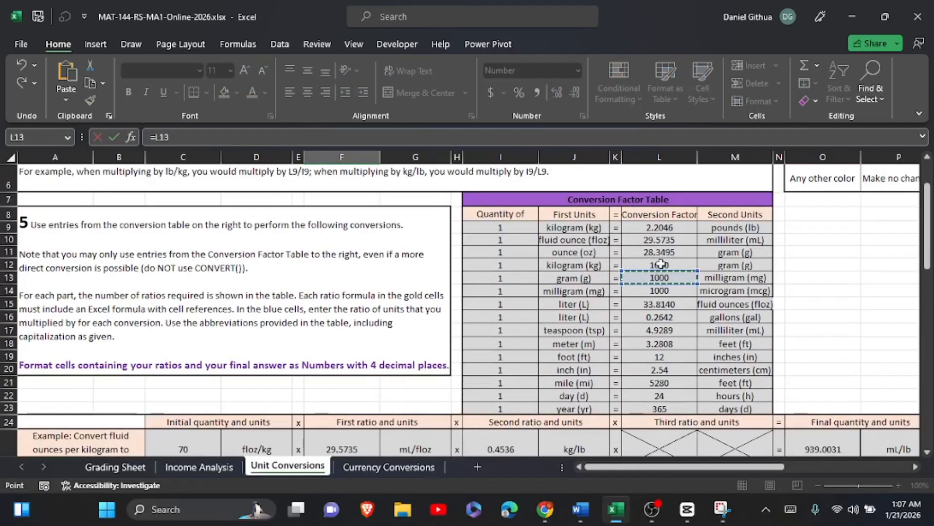
click(664, 291)
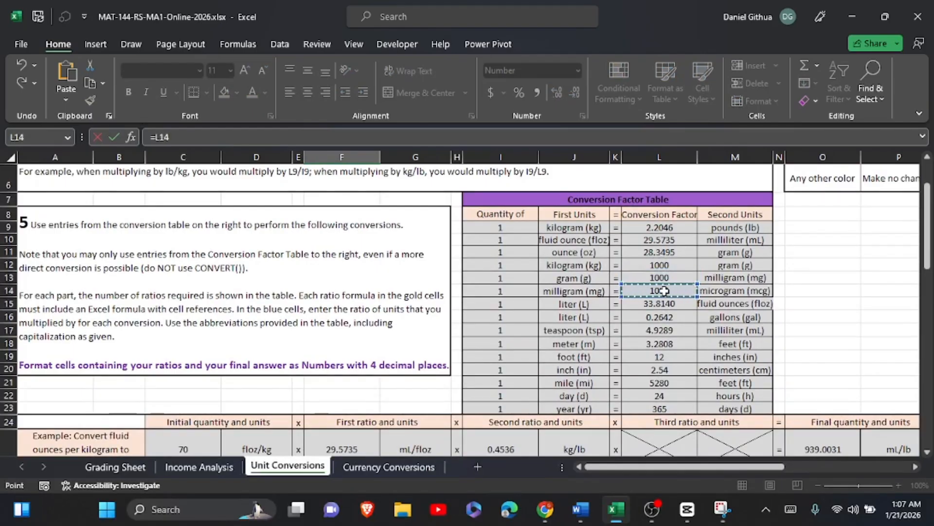
click(791, 509)
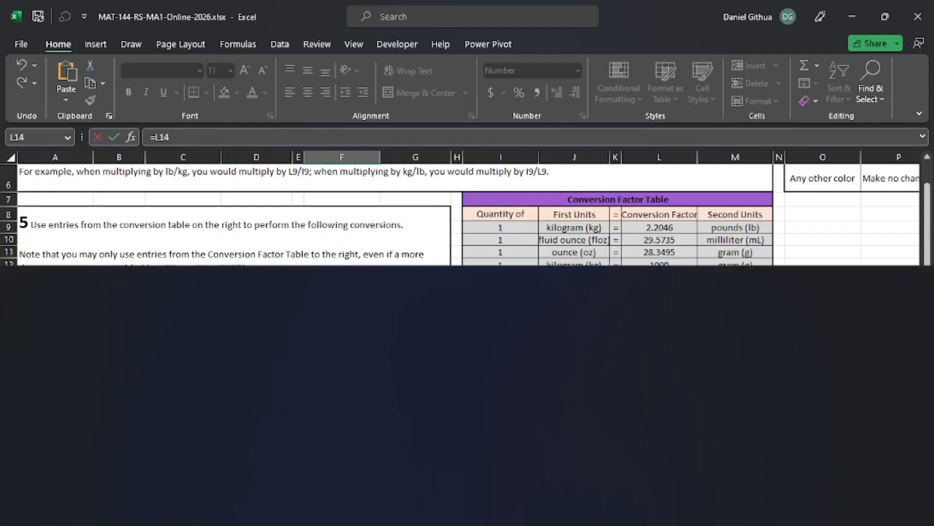
click(94, 451)
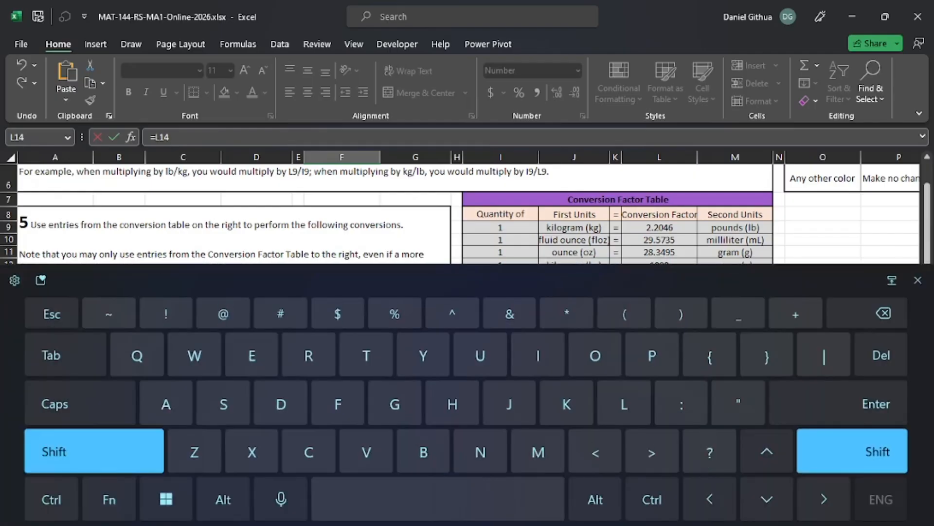
click(93, 451)
text(/)
click(918, 280)
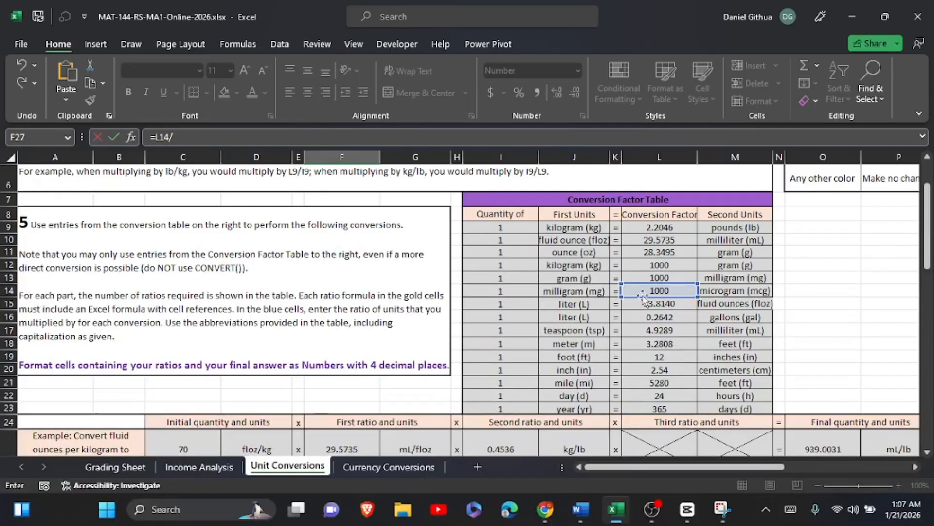
click(501, 291)
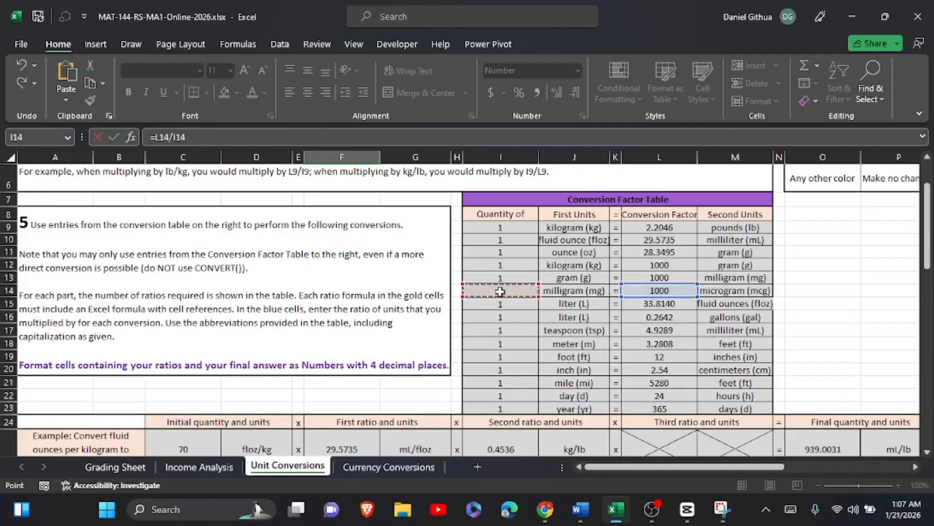
click(113, 137)
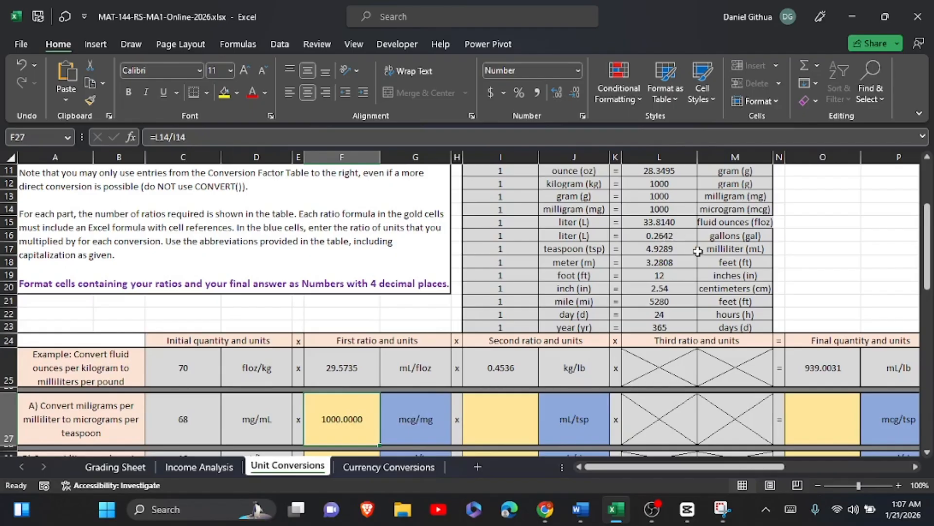
Enter the formula =L17/I17 in I27 as part A's second ratio, milliliters per teaspoon.
click(509, 414)
click(508, 414)
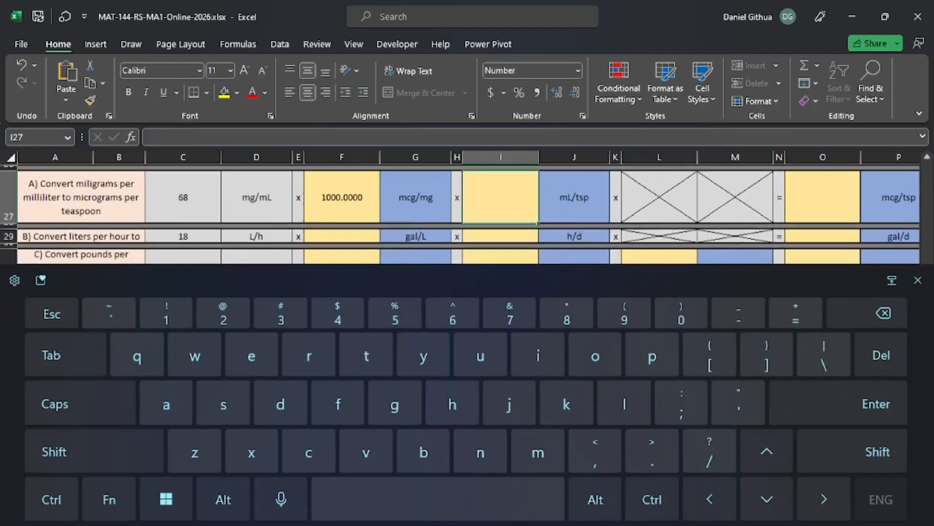
text(=)
click(918, 280)
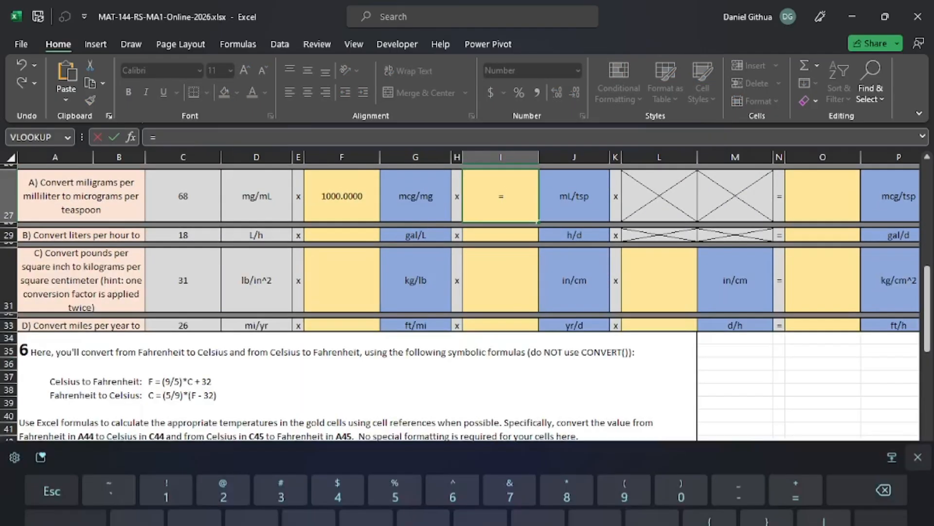
scroll(792, 330, up, 4)
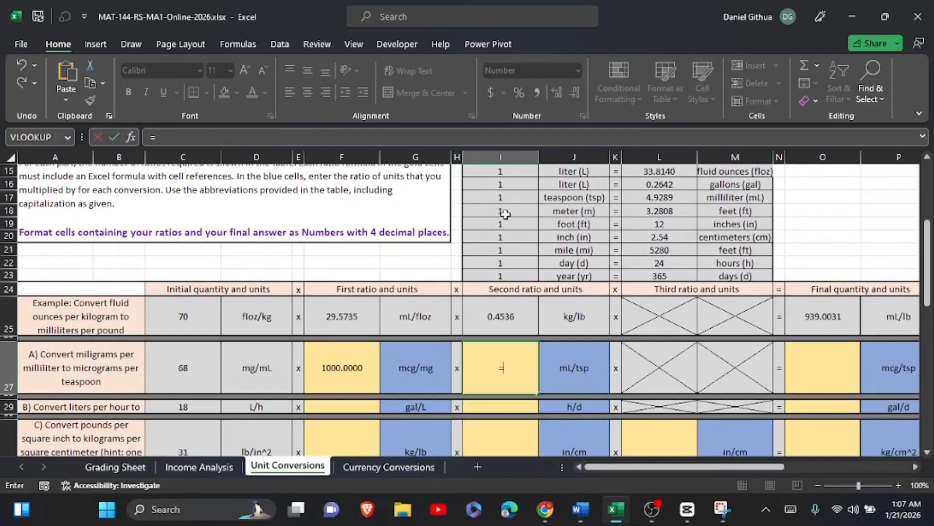
click(653, 197)
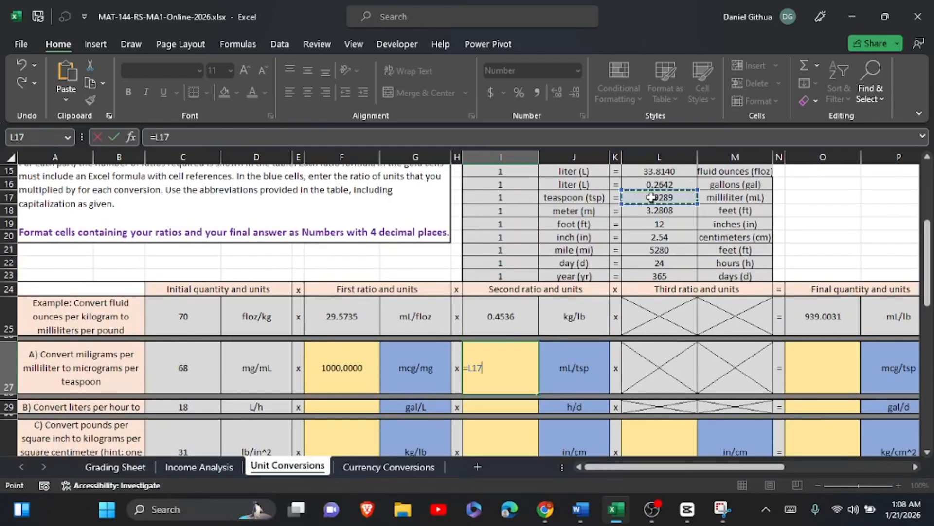
click(791, 509)
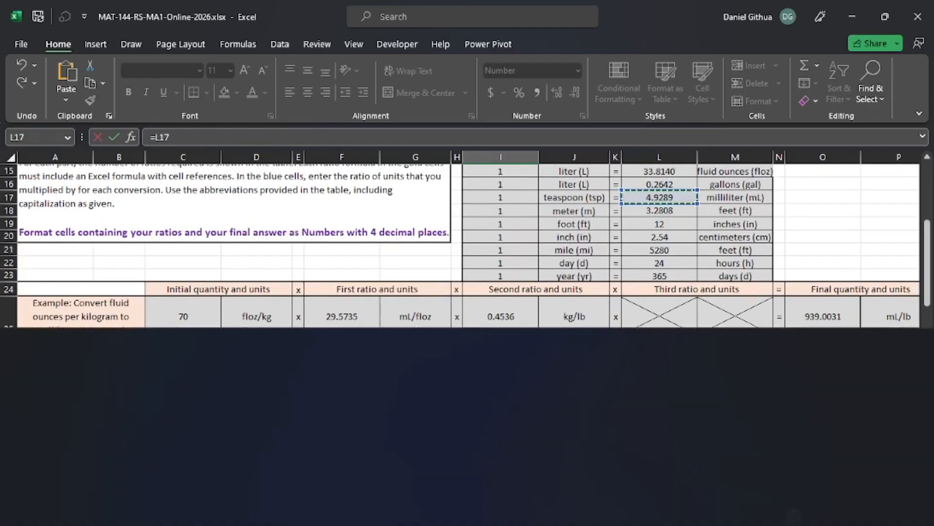
text(/)
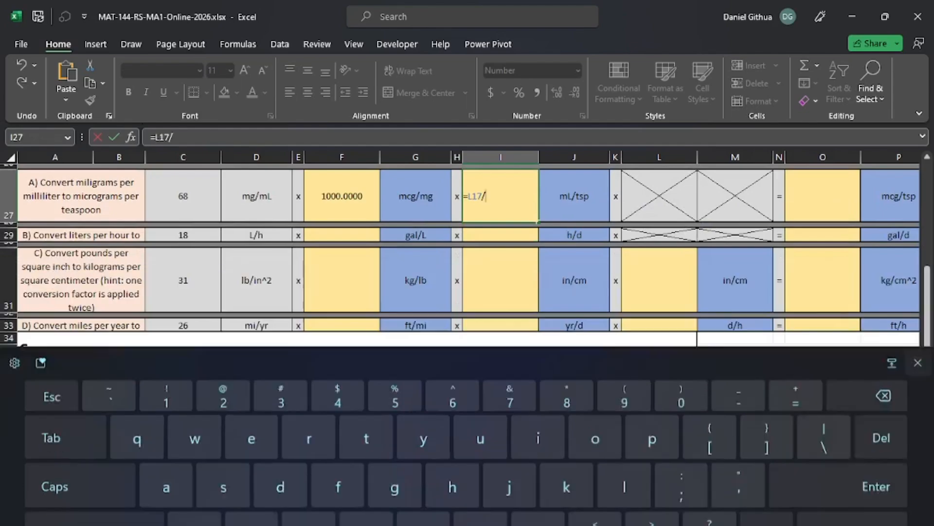
scroll(482, 264, up, 2)
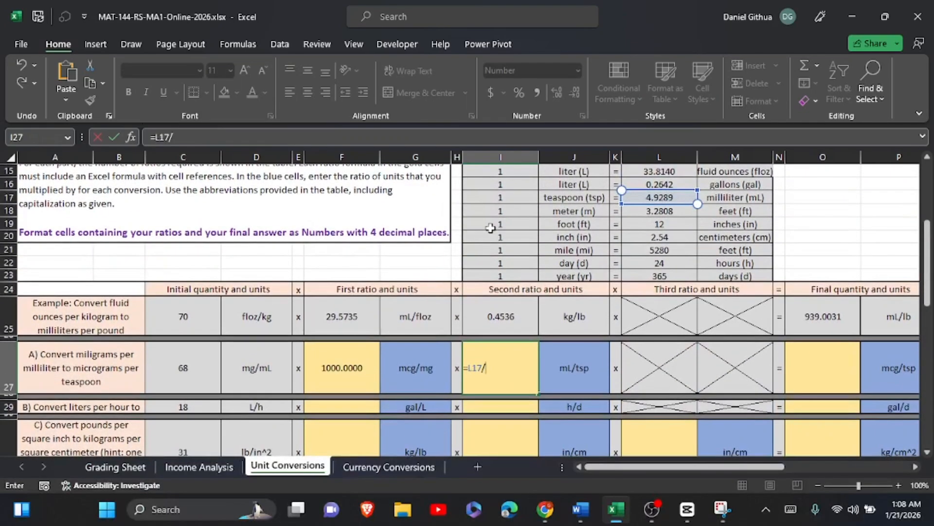
click(506, 201)
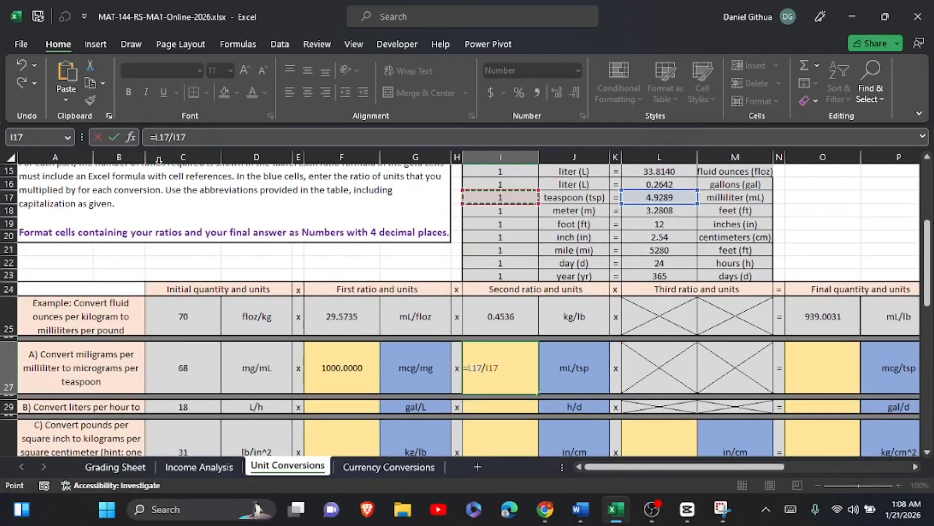
click(115, 136)
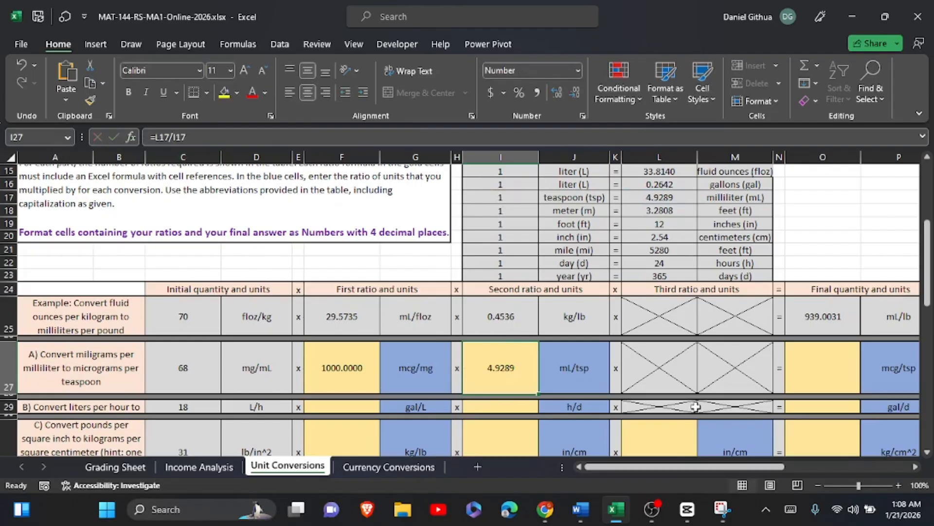
Enter the formula =C27*F27*I27 in O27 as part A's final quantity, multiplying the initial quantity by both ratios.
click(808, 360)
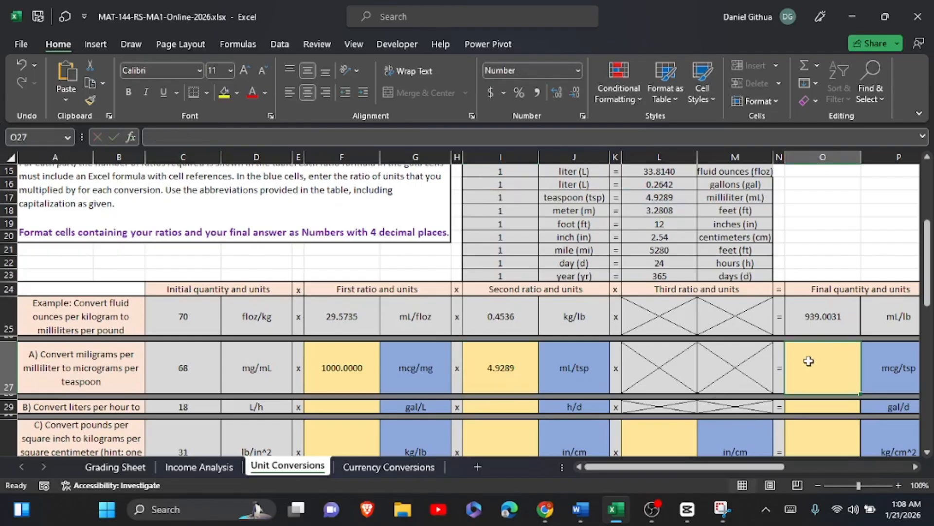
scroll(809, 361, right, 2)
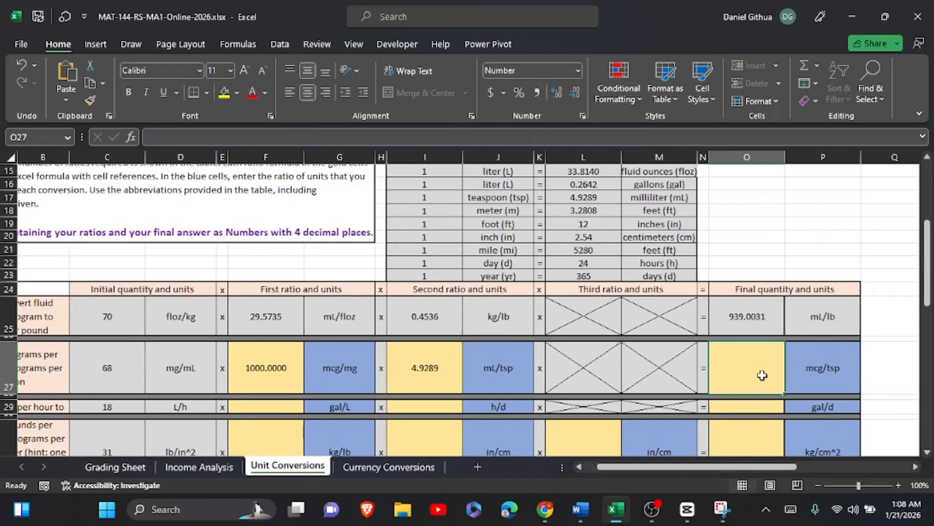
click(127, 376)
click(287, 370)
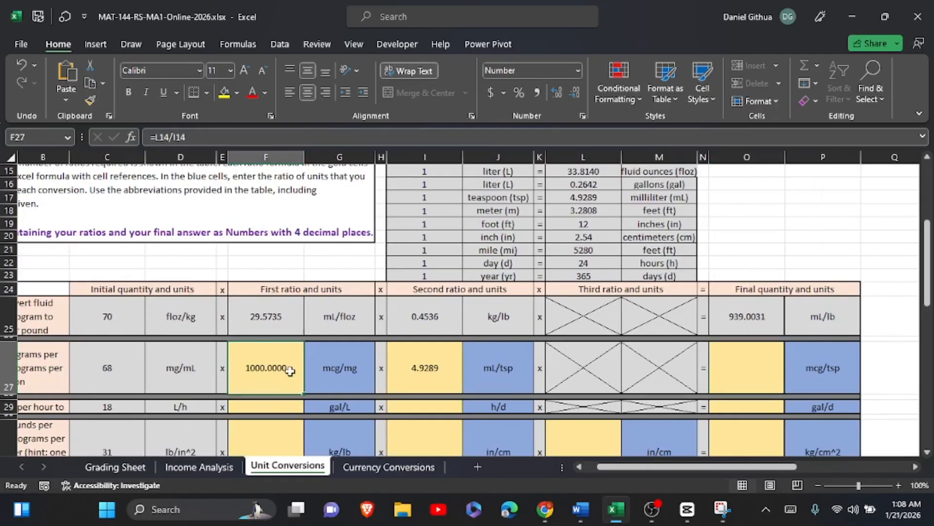
click(435, 373)
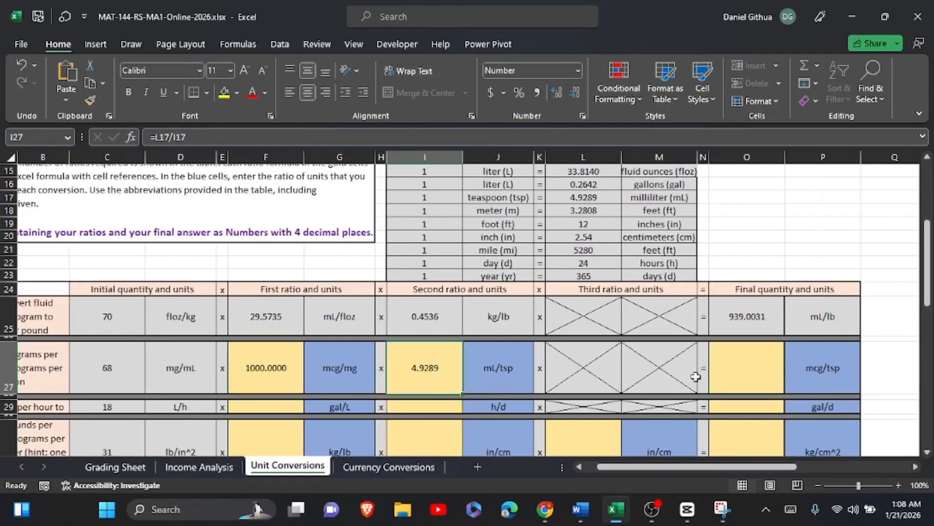
click(745, 369)
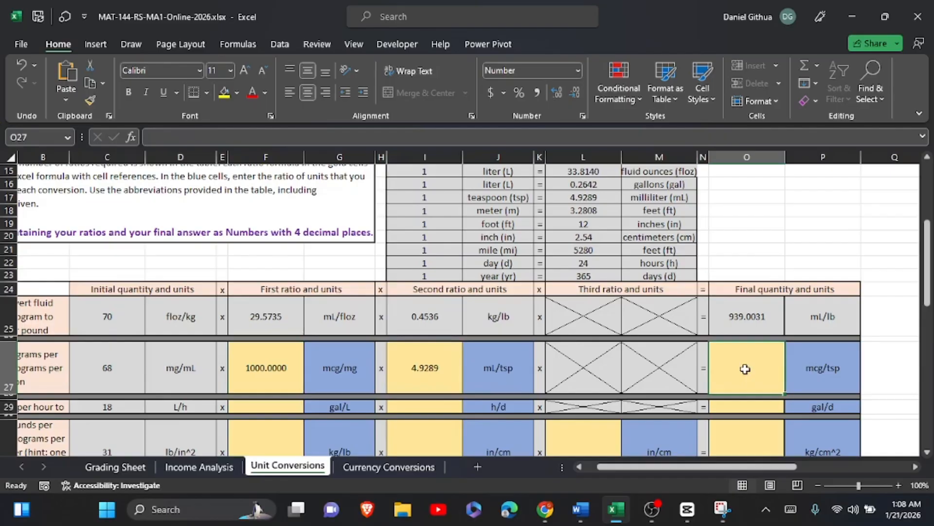
click(791, 509)
text(=)
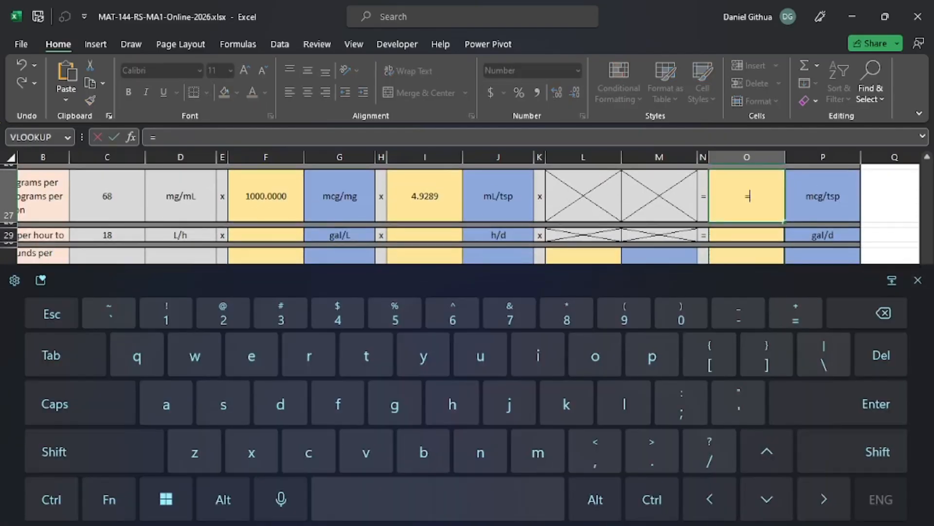
click(918, 280)
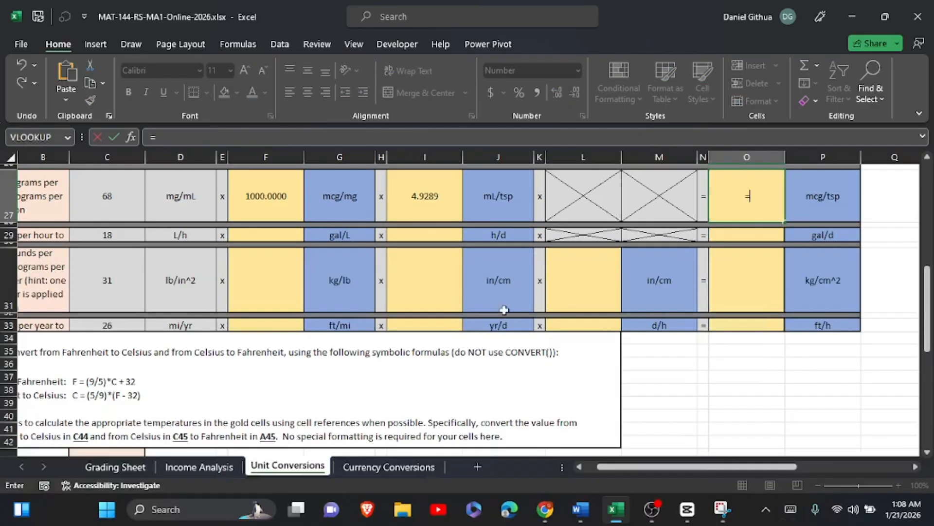
click(97, 191)
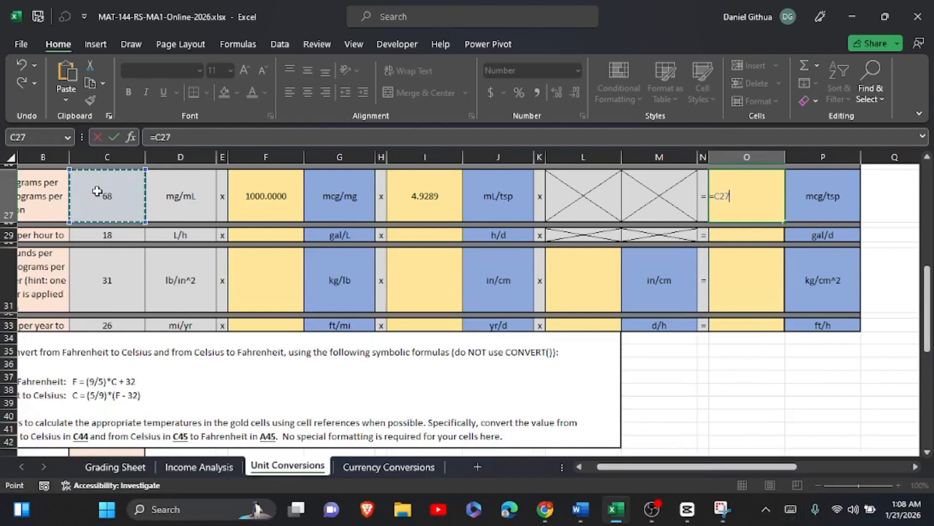
text(*)
click(242, 191)
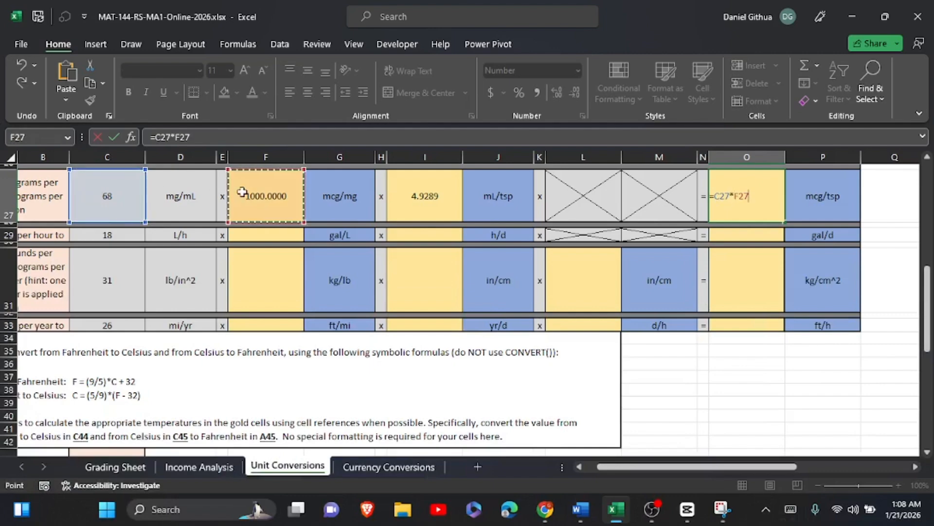
text(*)
click(428, 178)
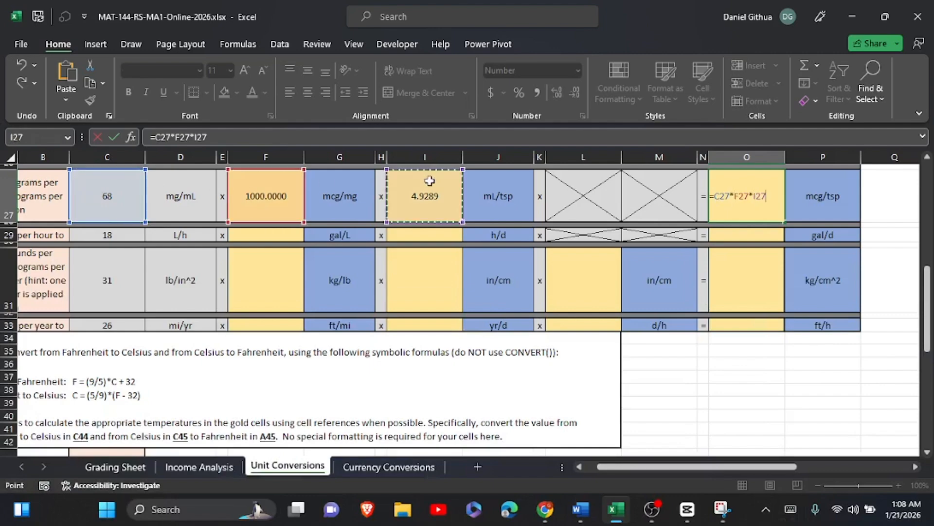
click(116, 138)
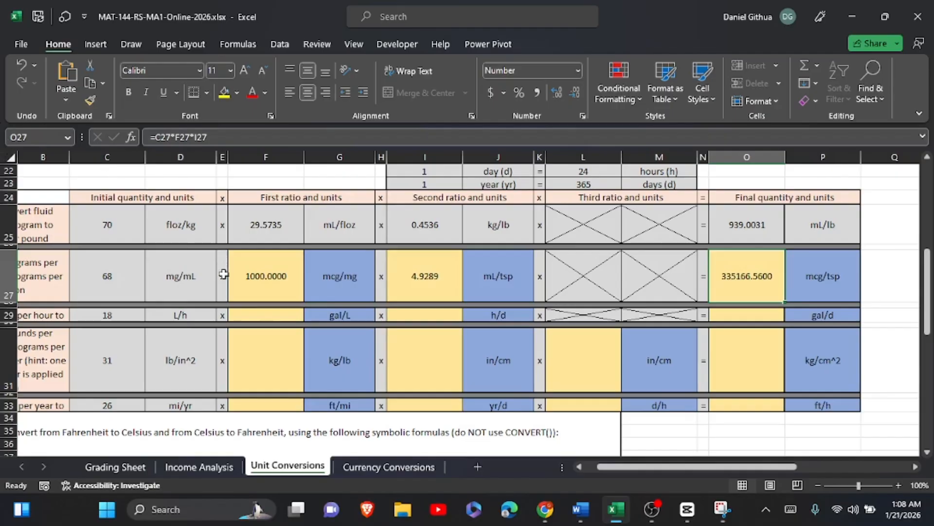
Examine the liter-to-gallon entry in the Conversion Factor Table for part B's first ratio.
click(257, 320)
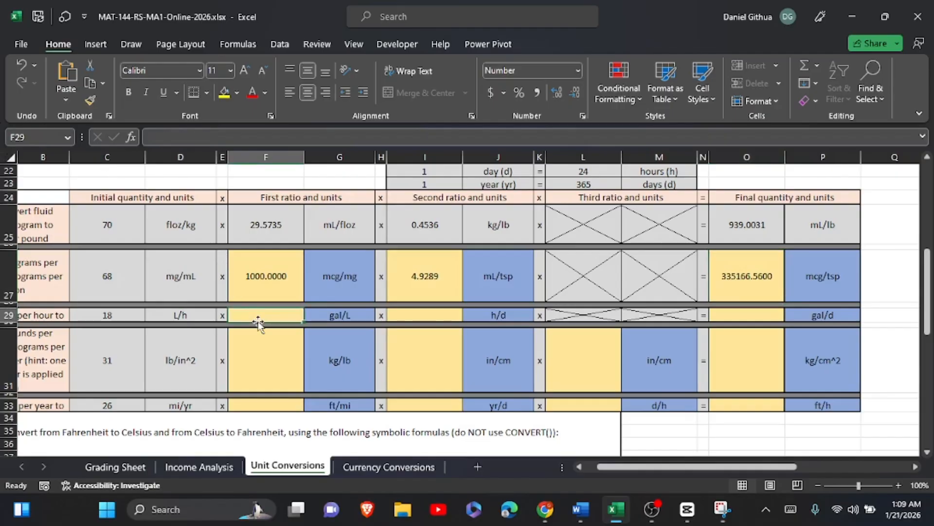
scroll(258, 321, up, 3)
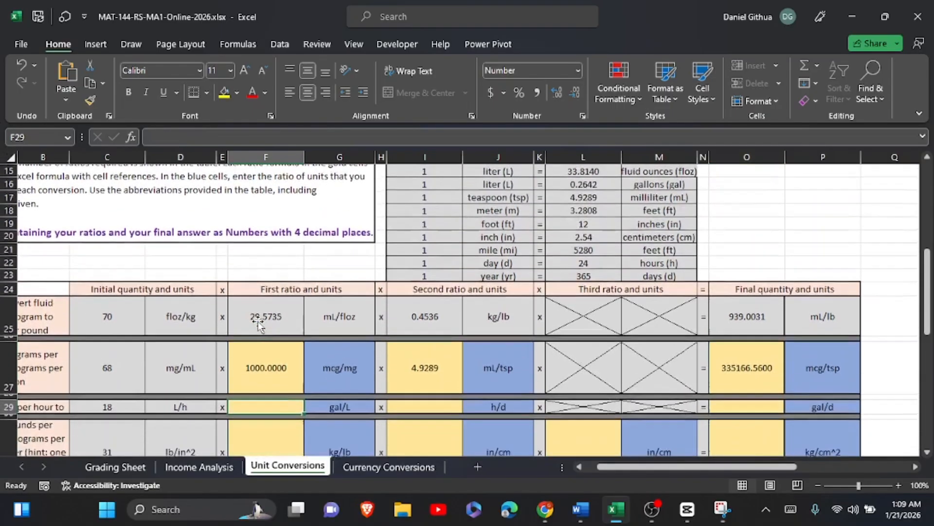
scroll(647, 210, up, 1)
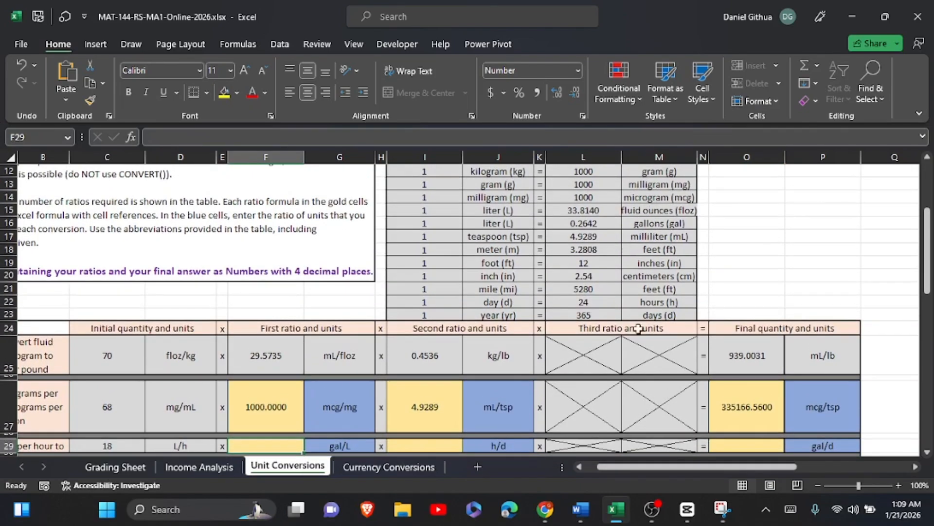
scroll(561, 251, up, 1)
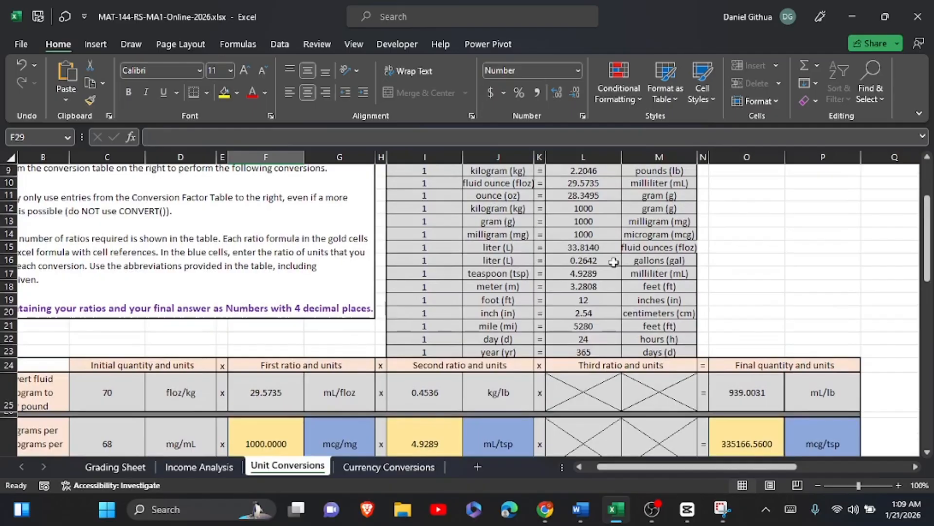
click(598, 261)
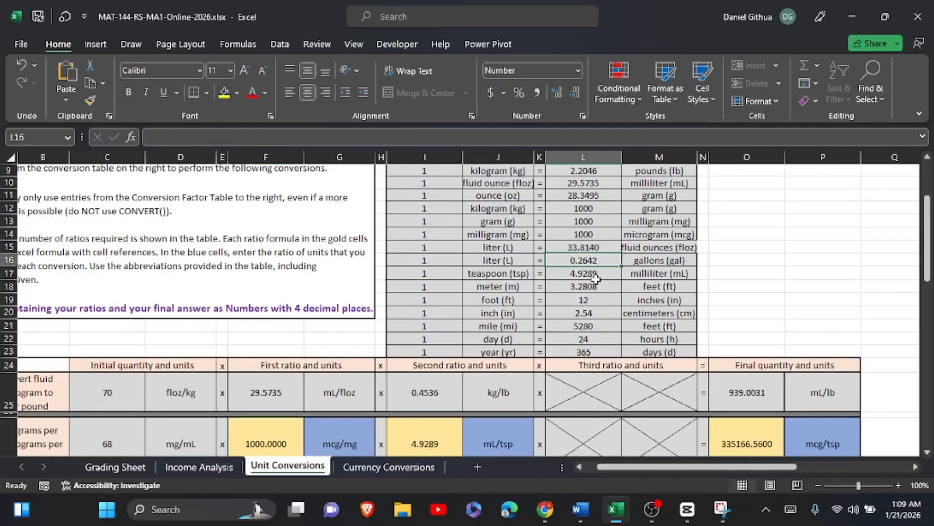
scroll(596, 278, down, 5)
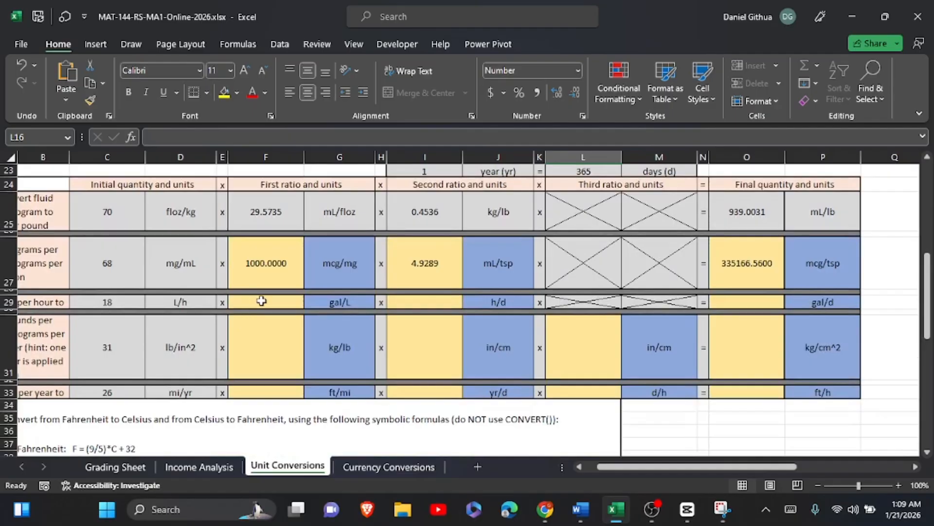
Enter the formula =L16/I16 in F29 as part B's first ratio, gallons per liter.
click(261, 301)
click(790, 509)
click(795, 314)
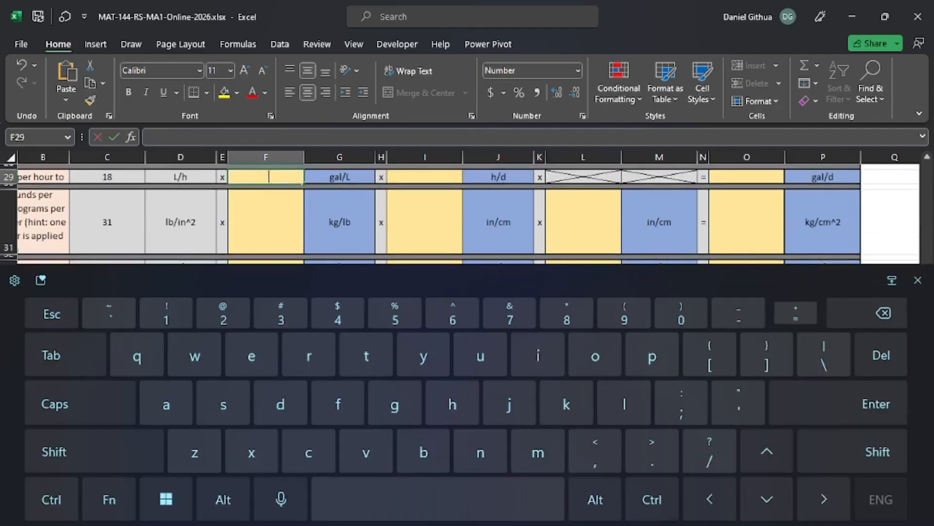
click(919, 281)
scroll(767, 338, up, 7)
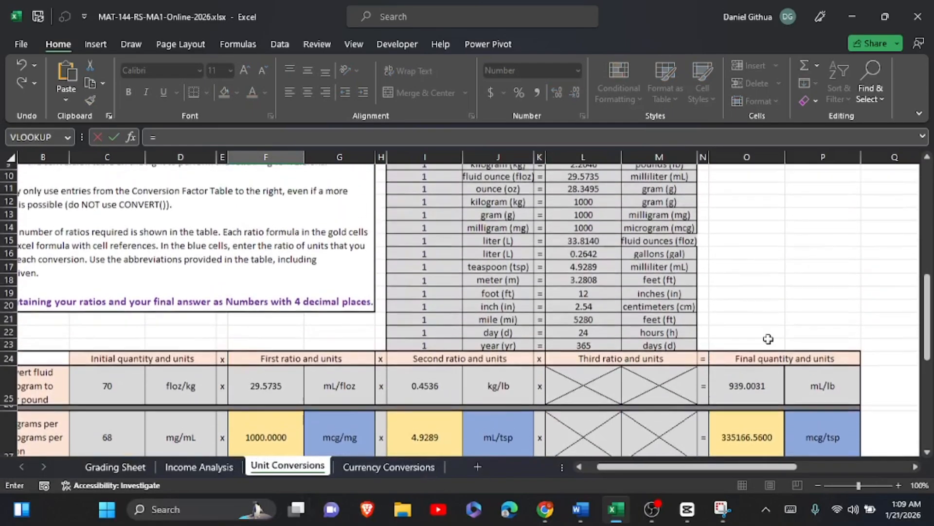
click(576, 262)
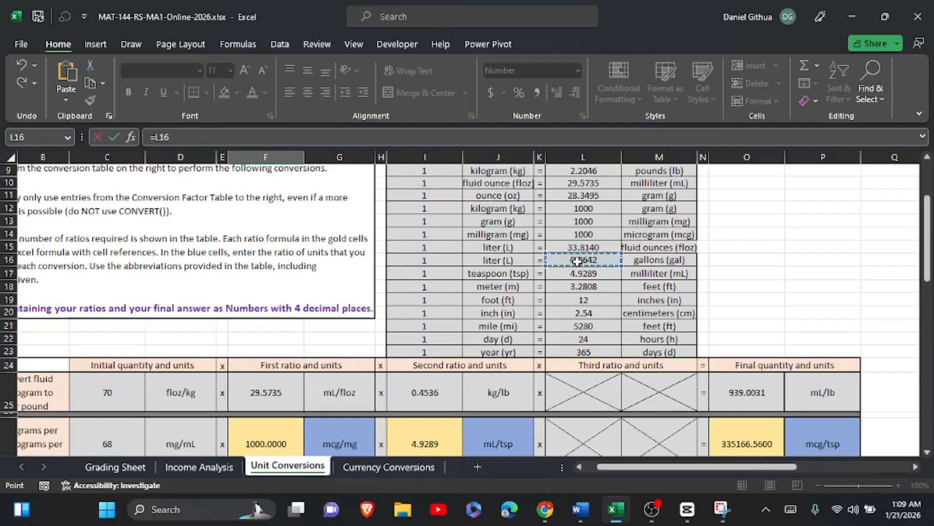
click(790, 509)
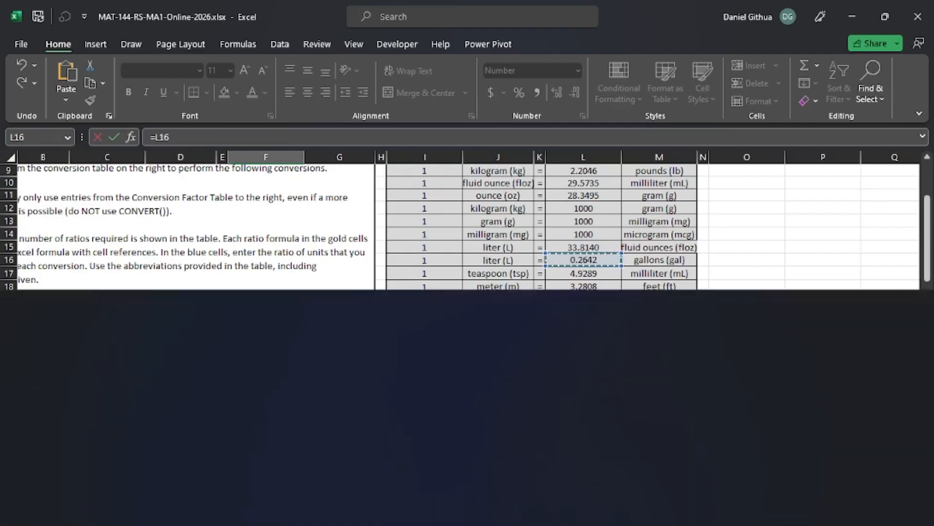
click(709, 453)
click(917, 280)
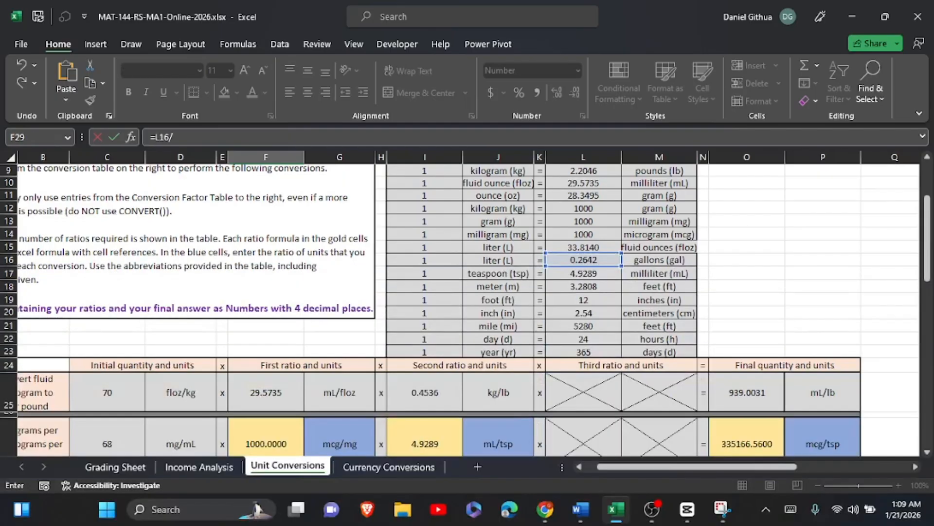
click(427, 259)
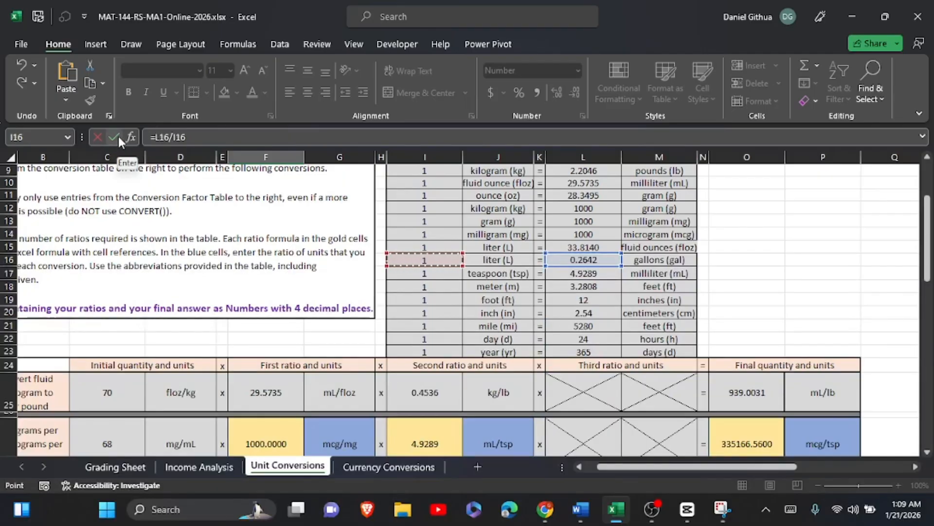
scroll(451, 235, down, 3)
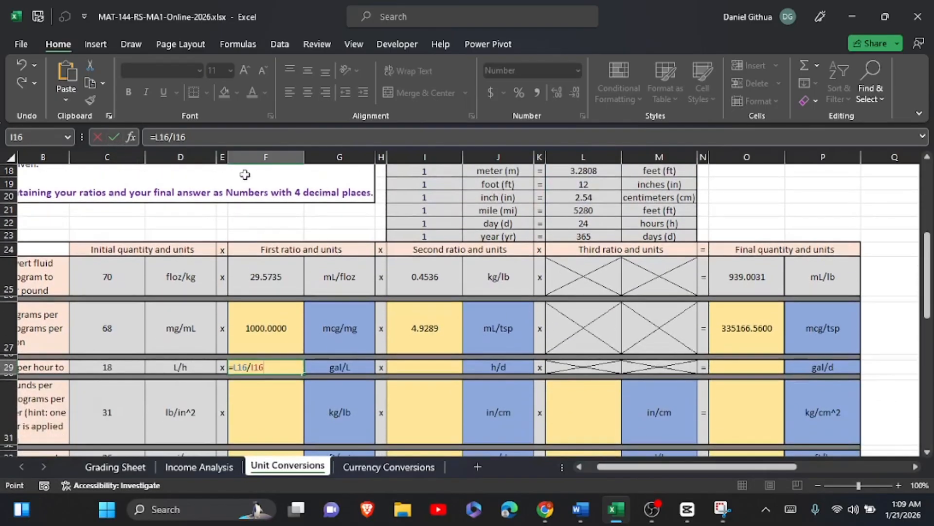
click(115, 136)
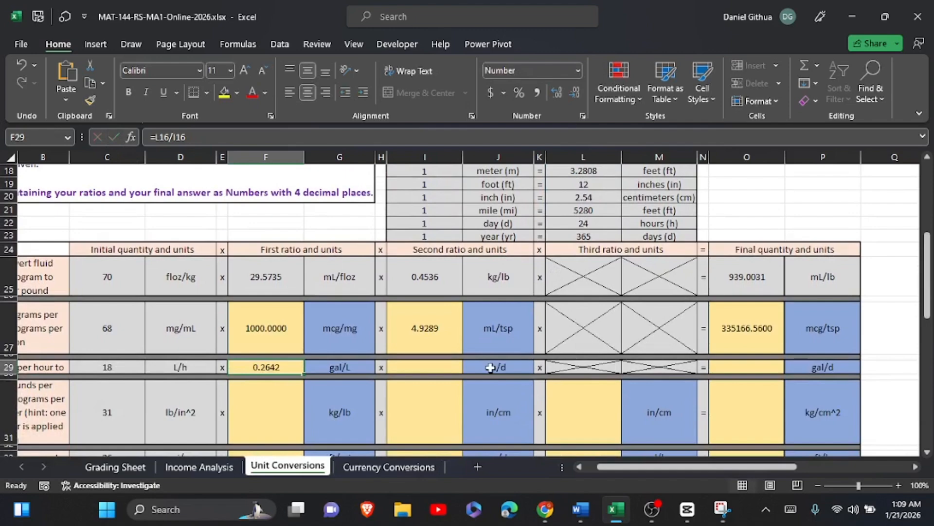
Enter the formula =L22/I22 in I29 as part B's second ratio, hours per day.
click(456, 369)
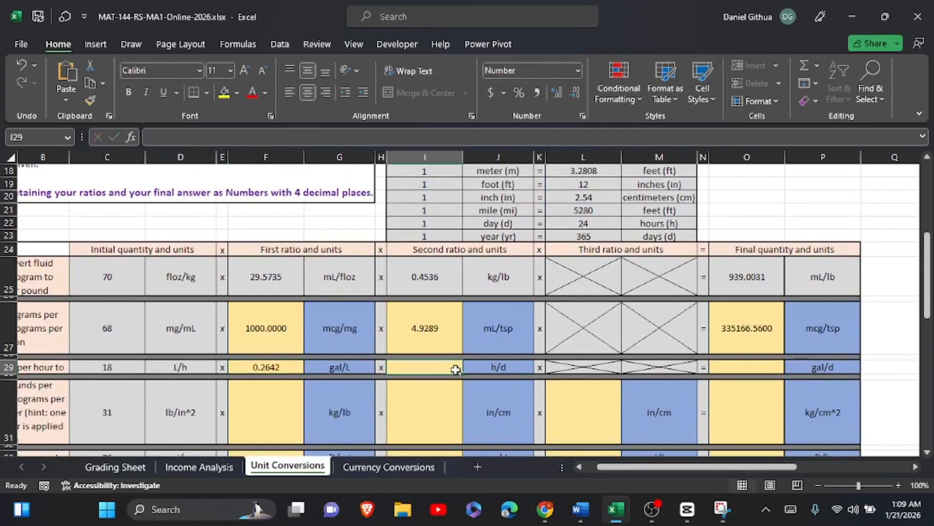
click(585, 225)
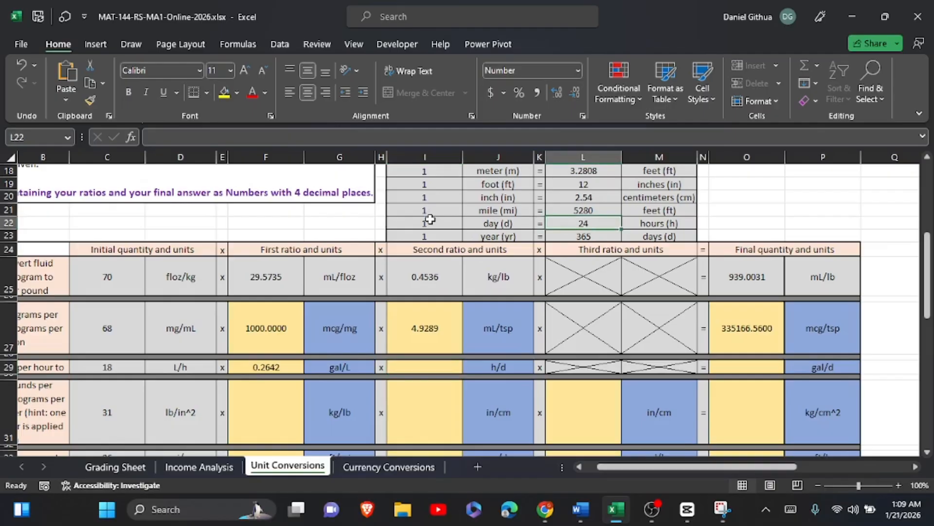
click(431, 366)
click(791, 509)
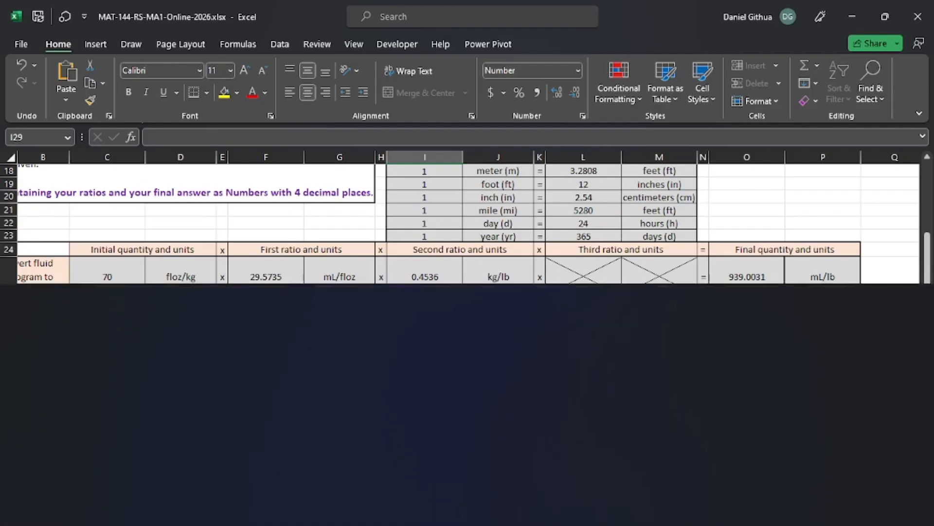
text(=)
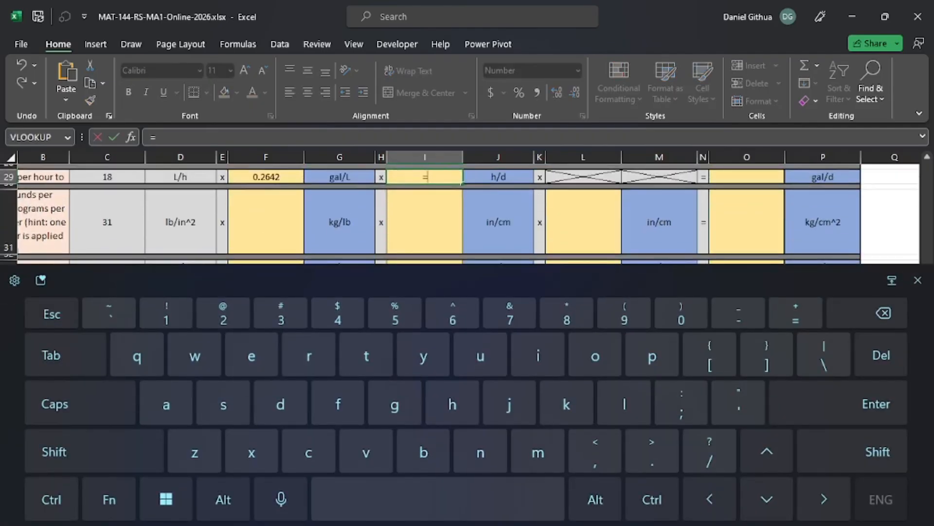
click(918, 281)
scroll(467, 311, up, 4)
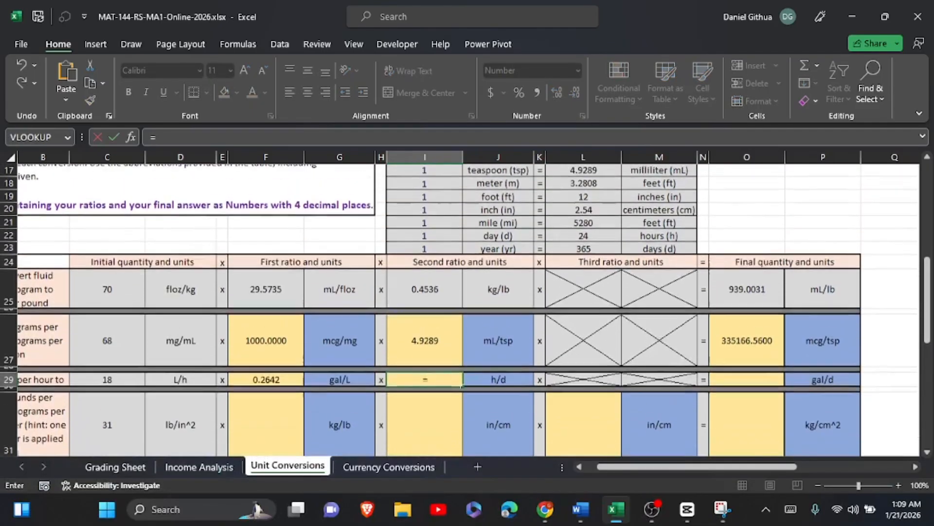
scroll(611, 231, up, 1)
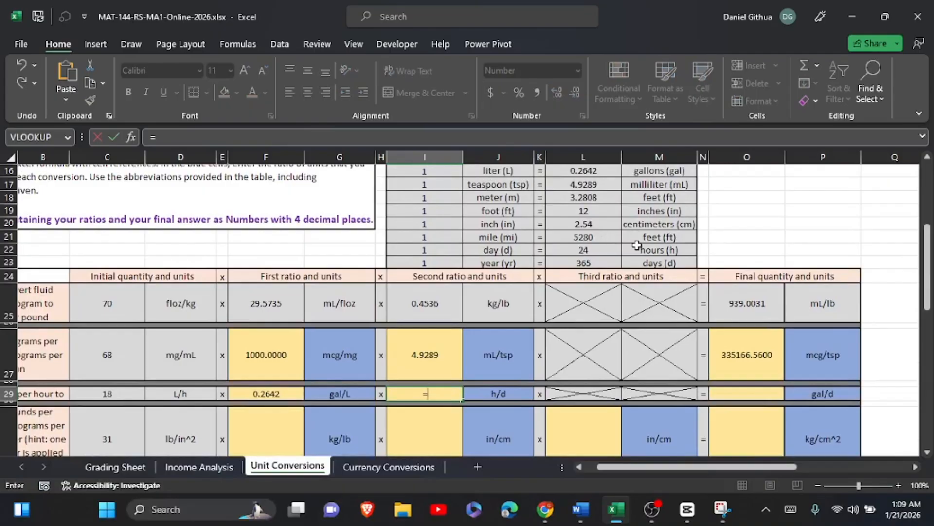
click(583, 251)
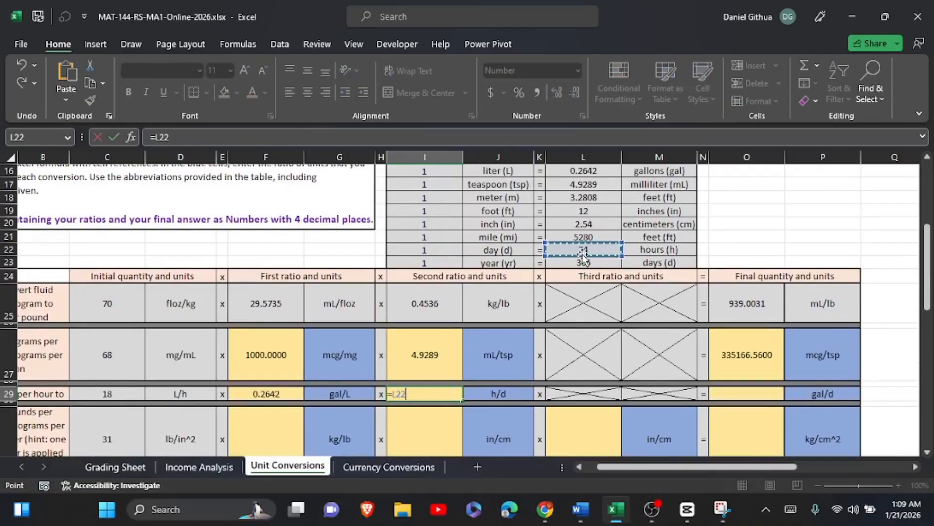
click(424, 250)
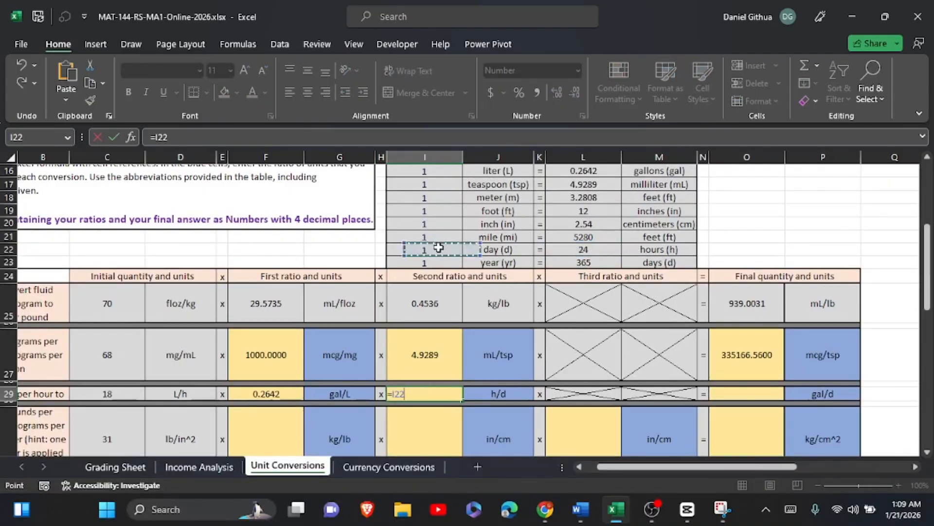
click(600, 251)
click(790, 509)
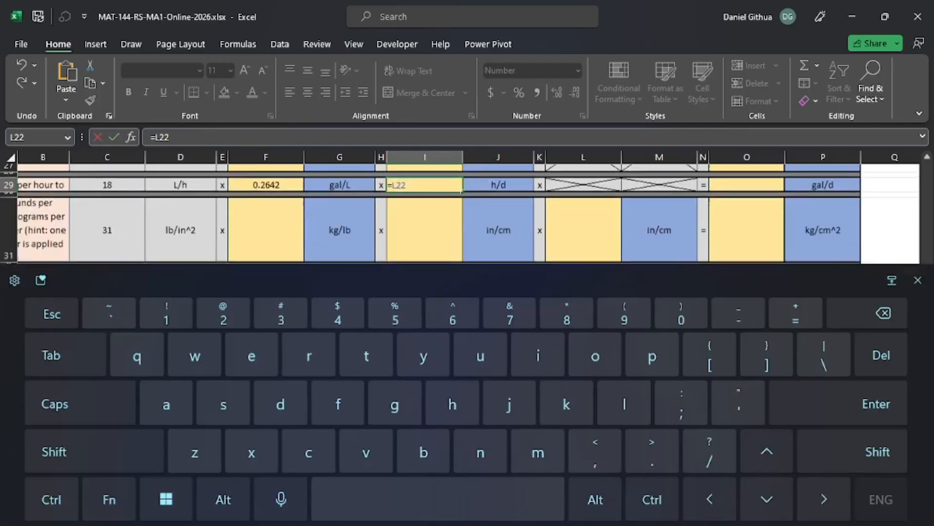
click(710, 452)
click(918, 281)
scroll(610, 253, up, 3)
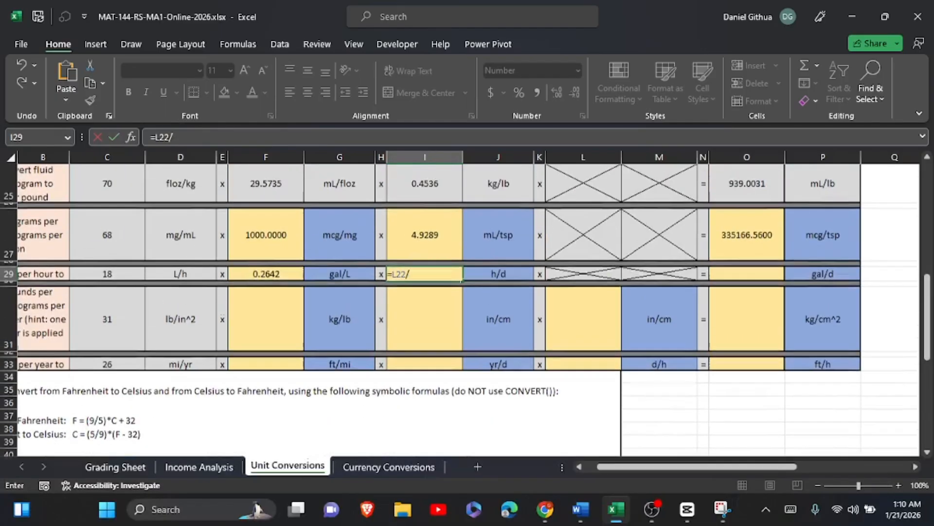
scroll(610, 240, up, 1)
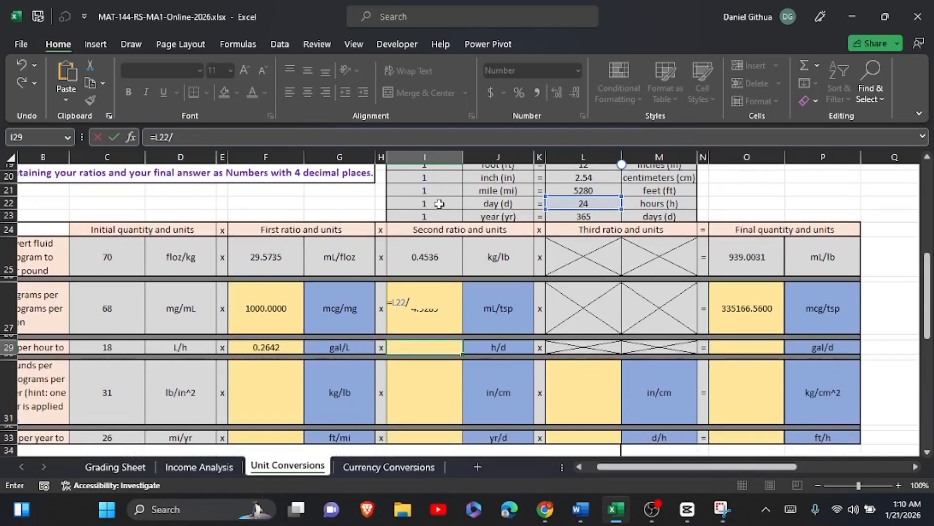
click(425, 250)
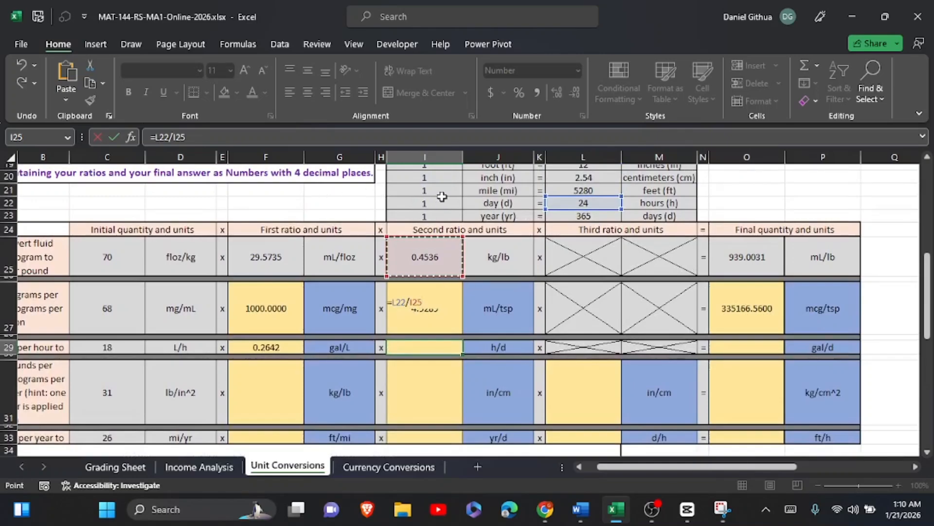
key(Up)
key(Up)
key(Up)
scroll(442, 197, down, 1)
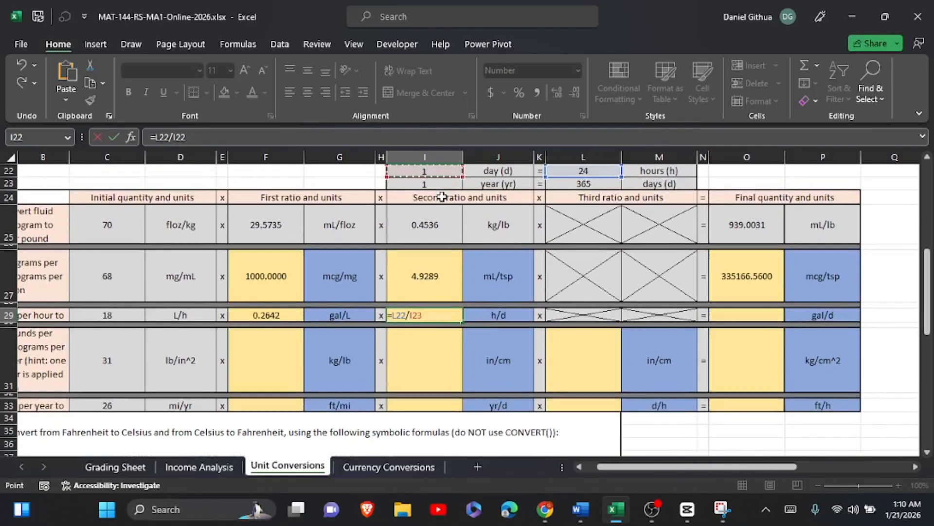
click(117, 137)
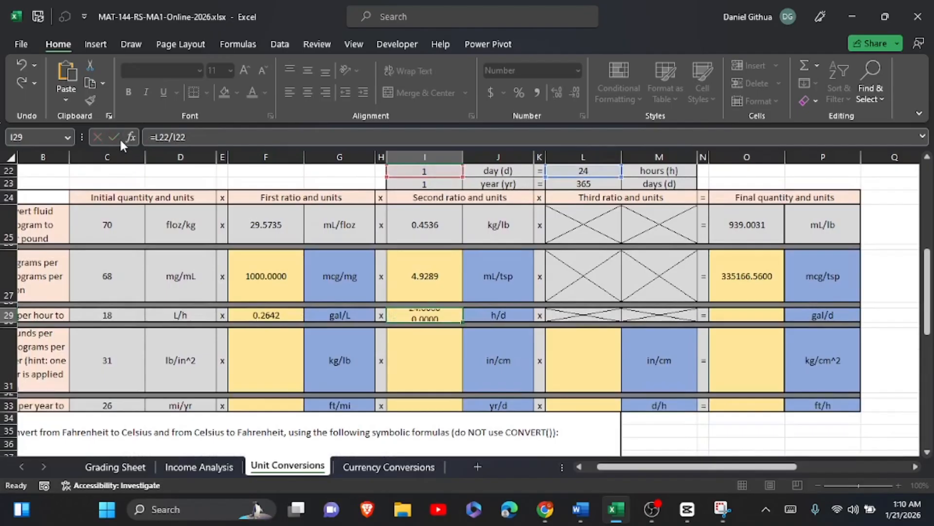
Enter the formula =C29*F29*I29 in O29 as part B's final quantity, multiplying the initial quantity by both ratios.
click(728, 315)
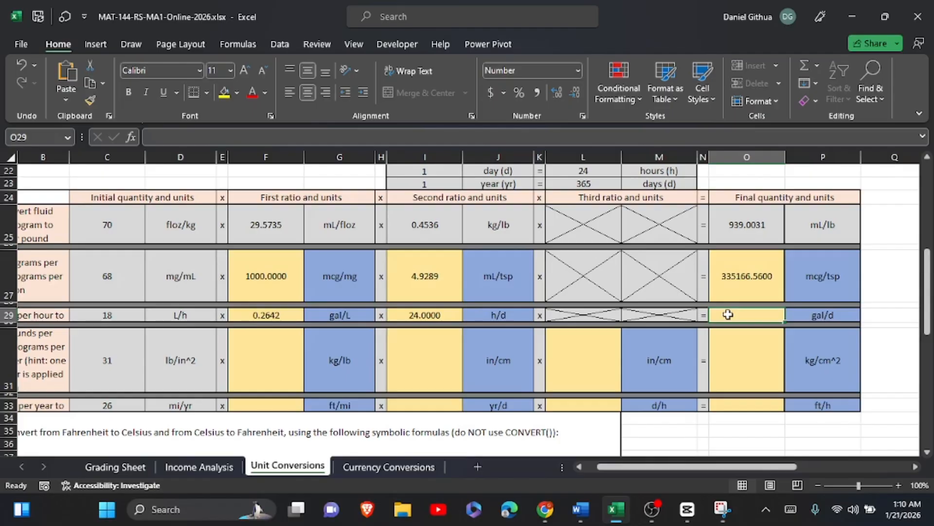
click(728, 314)
text(=)
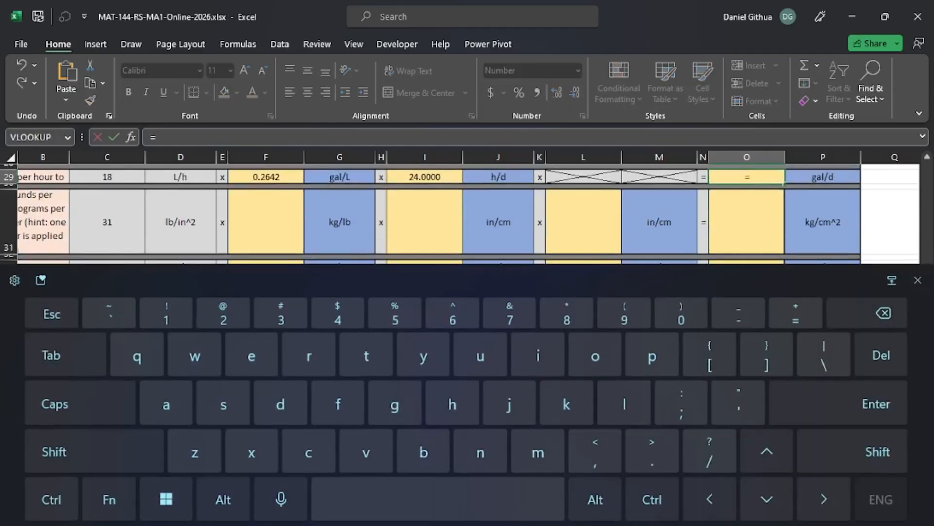
scroll(187, 264, up, 2)
scroll(187, 264, down, 1)
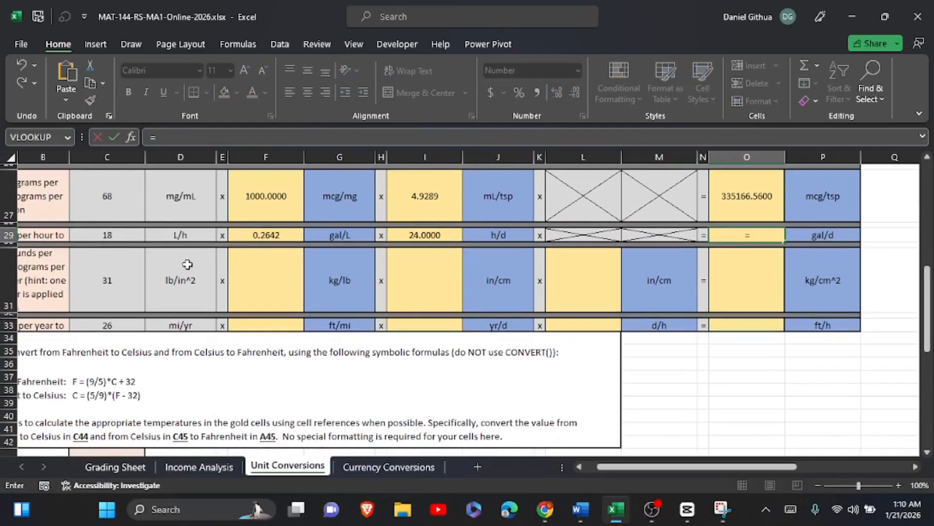
click(90, 233)
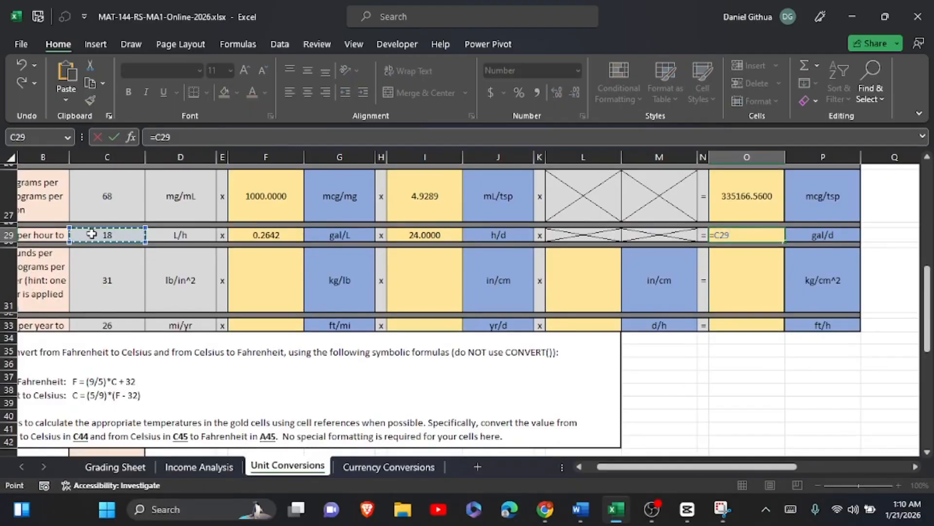
text(*)
click(265, 237)
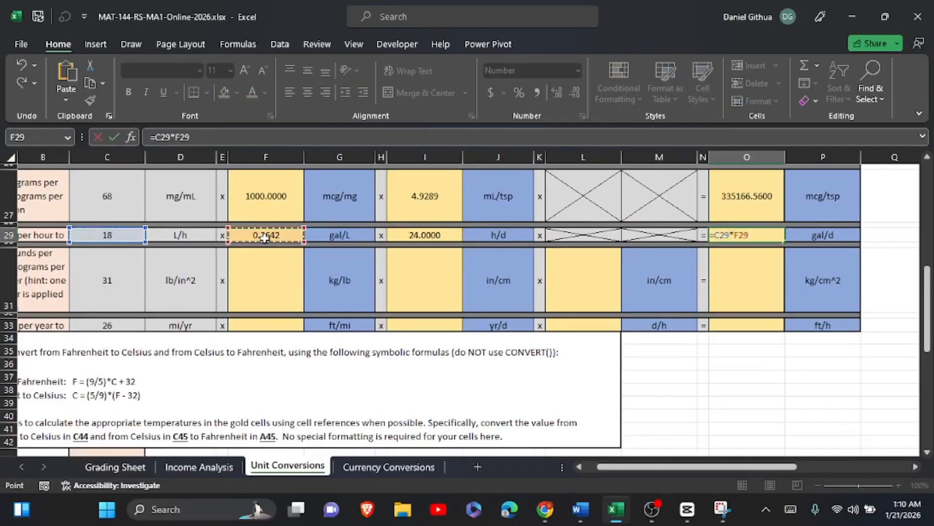
text(*)
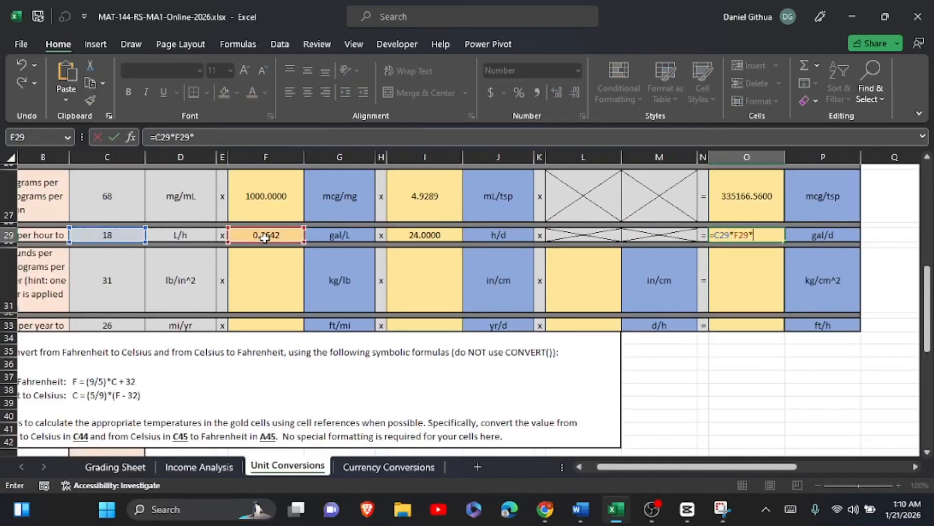
click(401, 235)
click(116, 137)
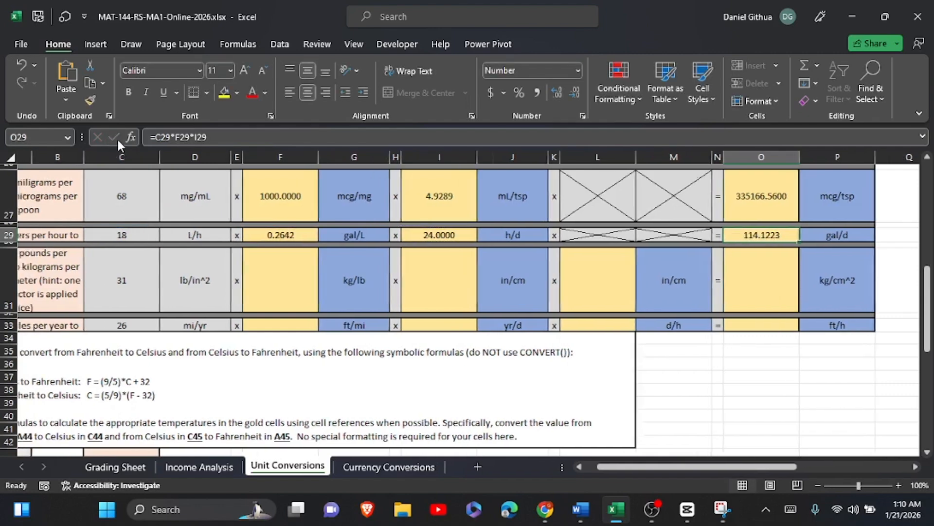
Enter the formula =I9/L9 in F31 as part C's first ratio, kilograms per pound.
scroll(351, 233, left, 2)
click(340, 291)
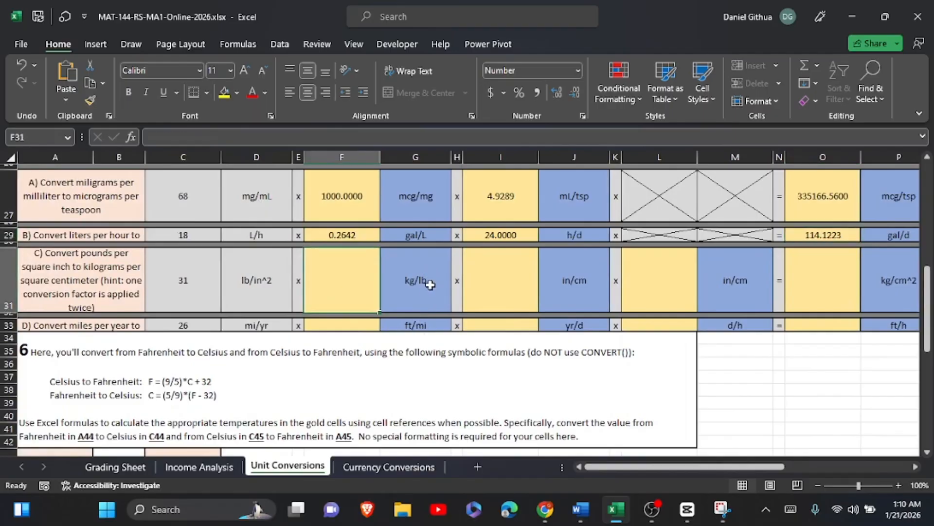
scroll(359, 361, up, 7)
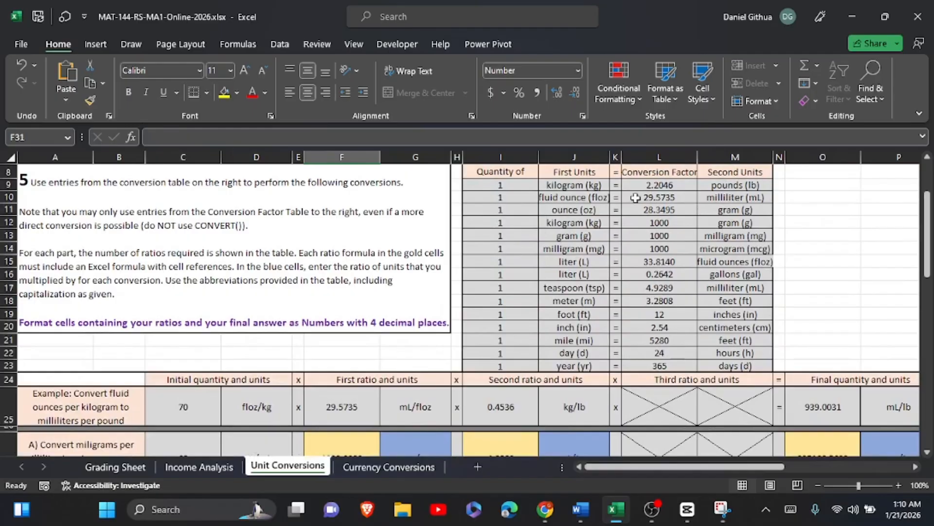
scroll(659, 178, down, 5)
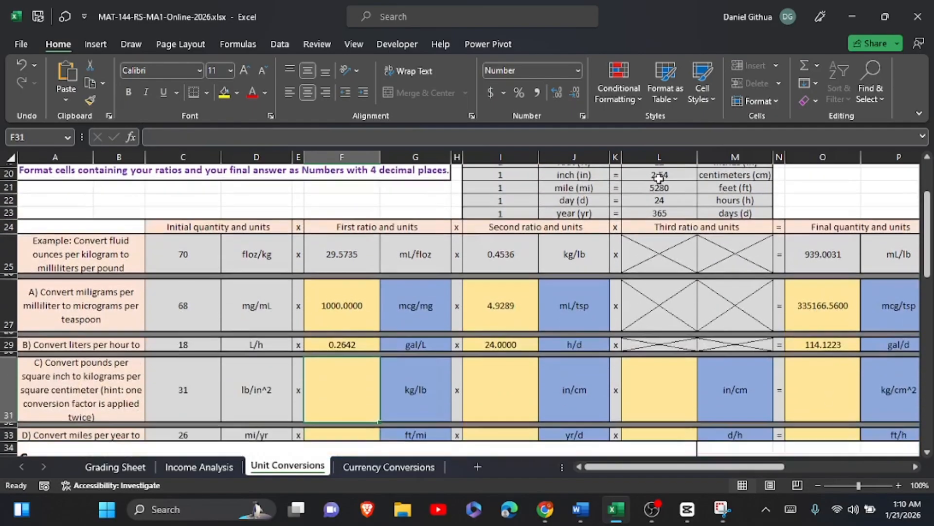
scroll(659, 178, up, 6)
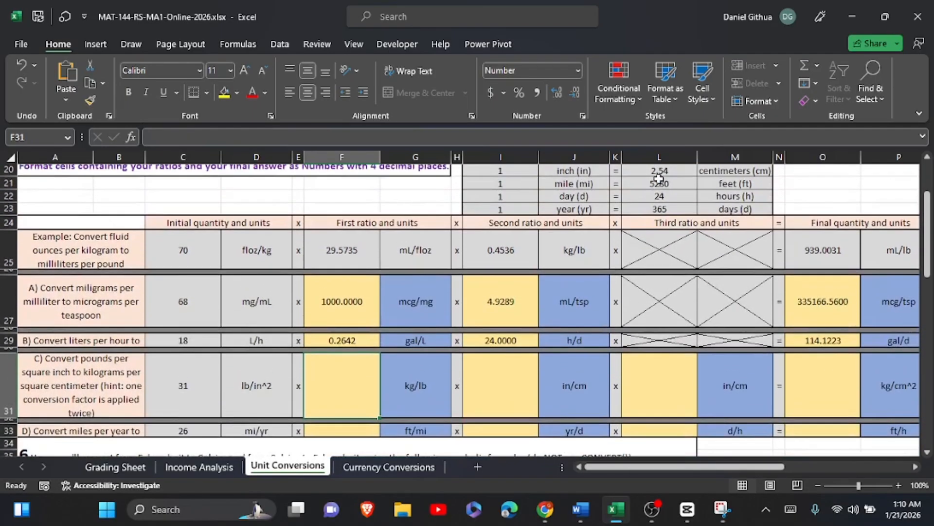
scroll(603, 239, down, 4)
scroll(438, 382, down, 3)
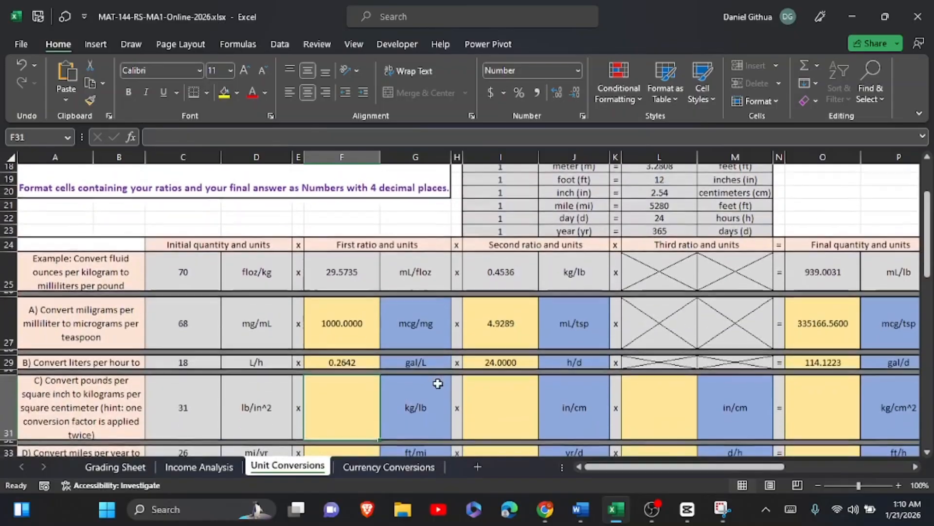
click(374, 376)
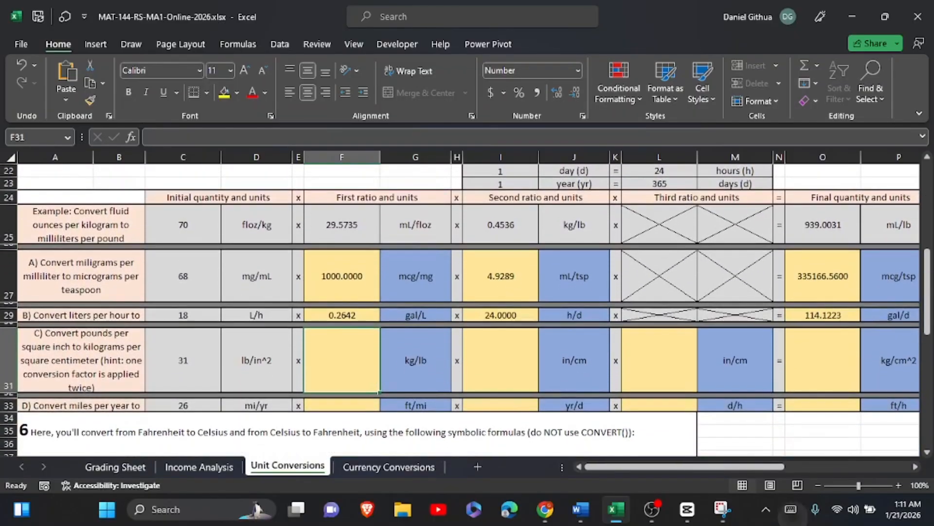
text(=)
scroll(531, 276, up, 8)
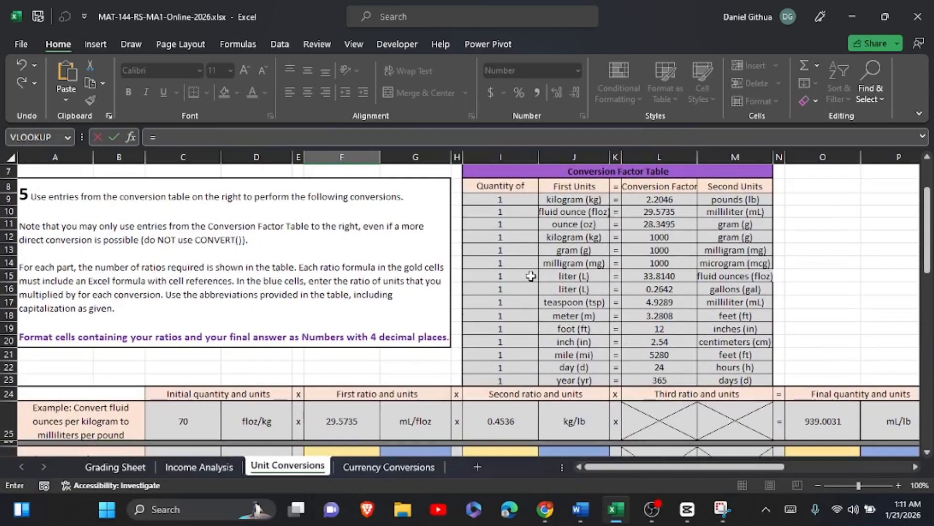
click(514, 197)
click(791, 509)
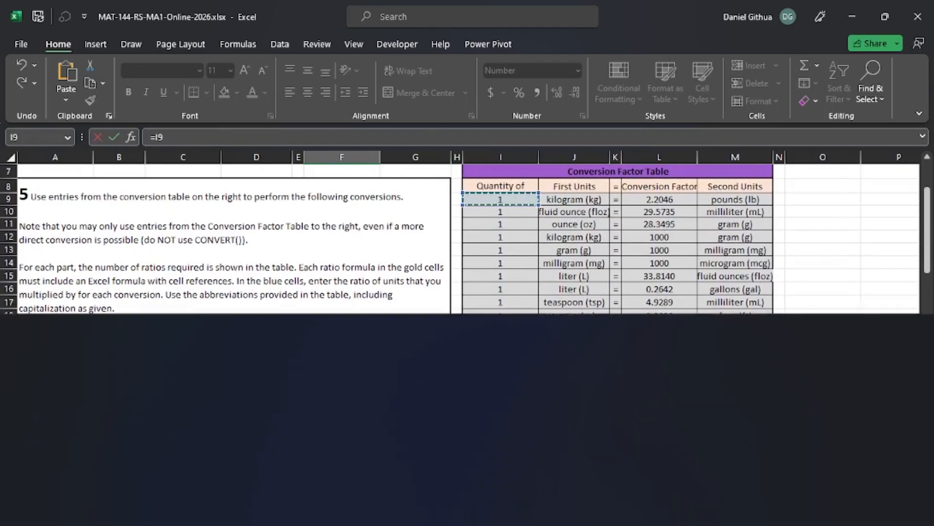
text(/)
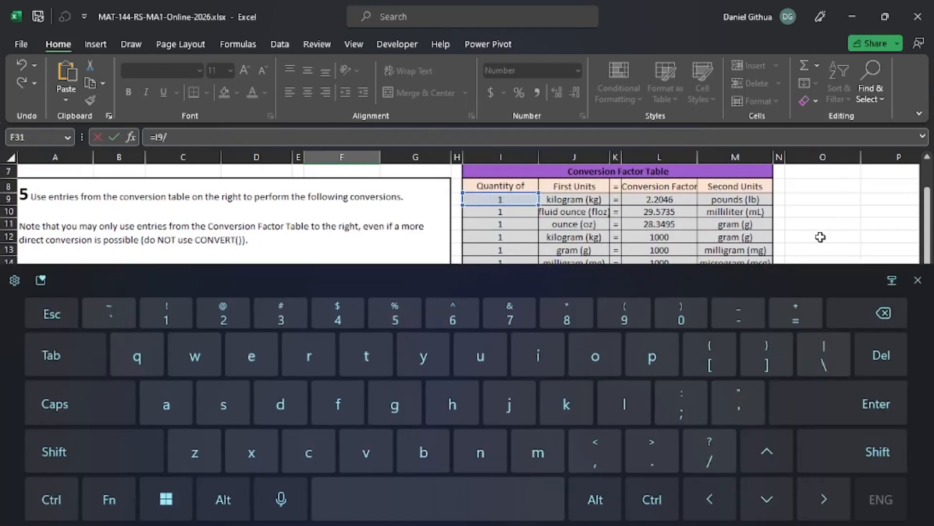
click(672, 202)
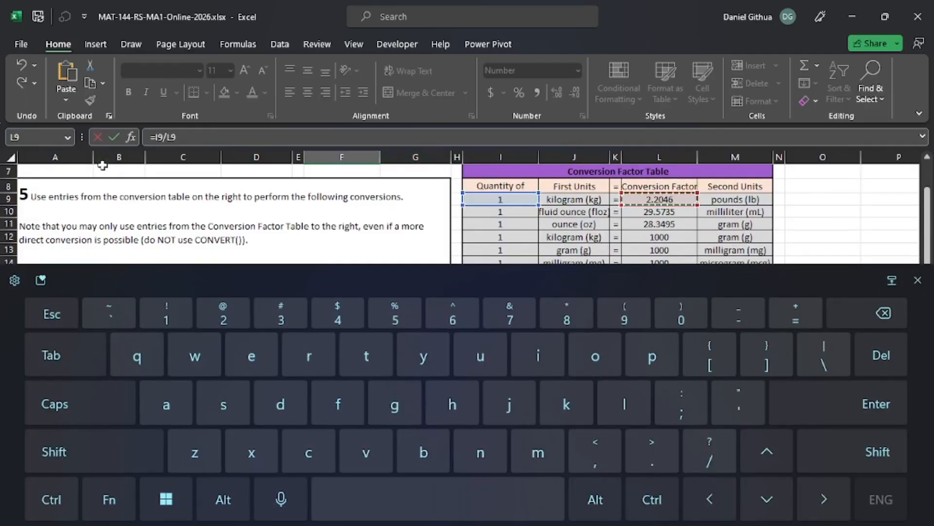
click(114, 137)
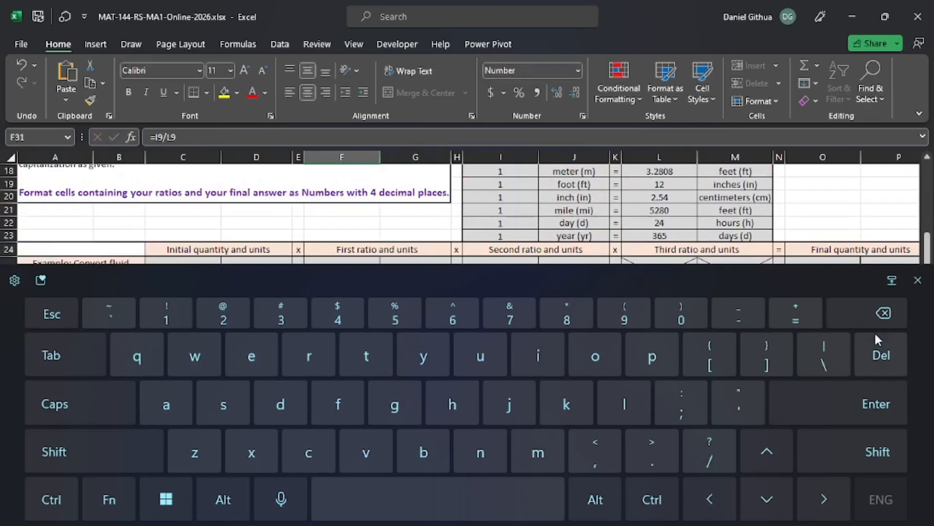
click(918, 280)
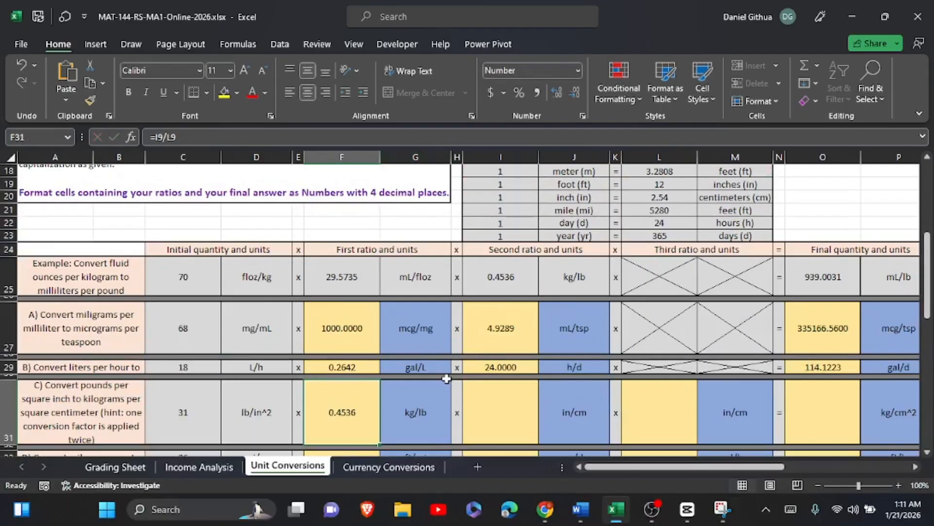
Enter the formula =I20/L20 in I31 as part C's second ratio, inches per centimeter.
scroll(447, 378, down, 1)
click(514, 392)
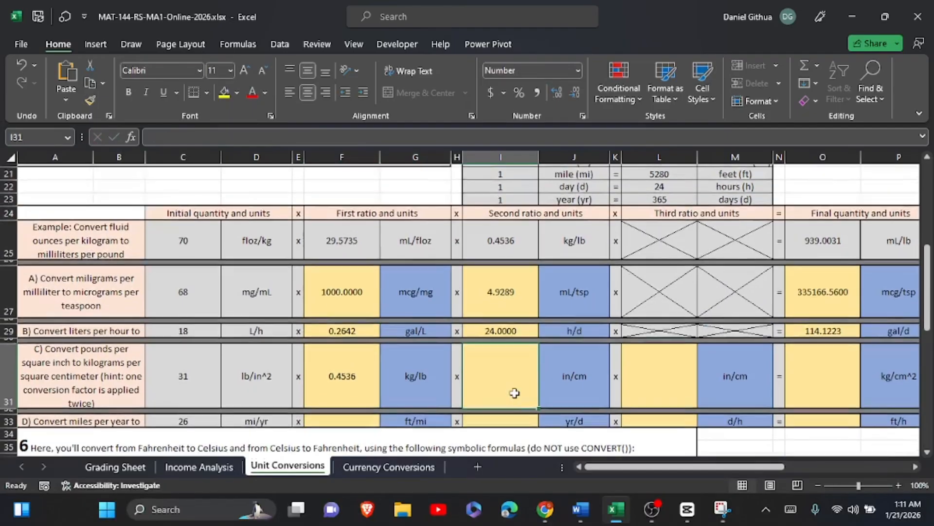
scroll(514, 393, up, 2)
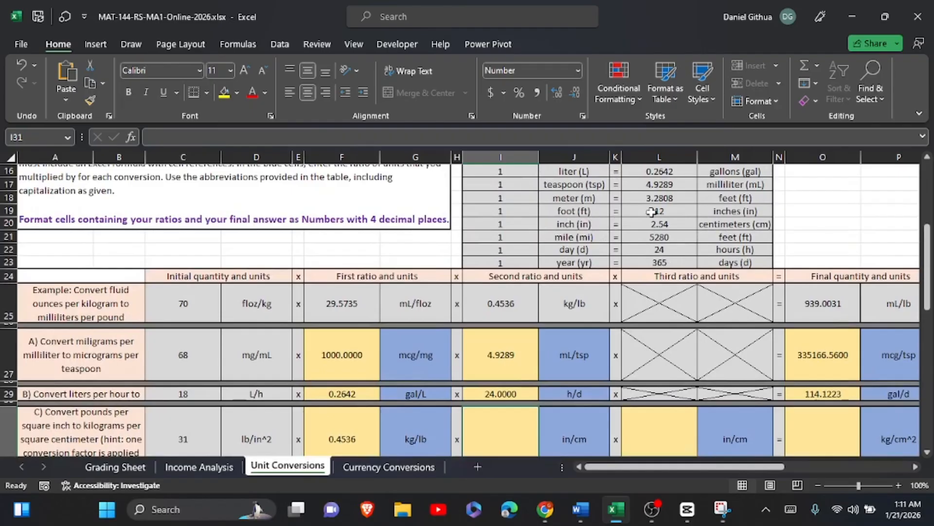
scroll(568, 228, down, 2)
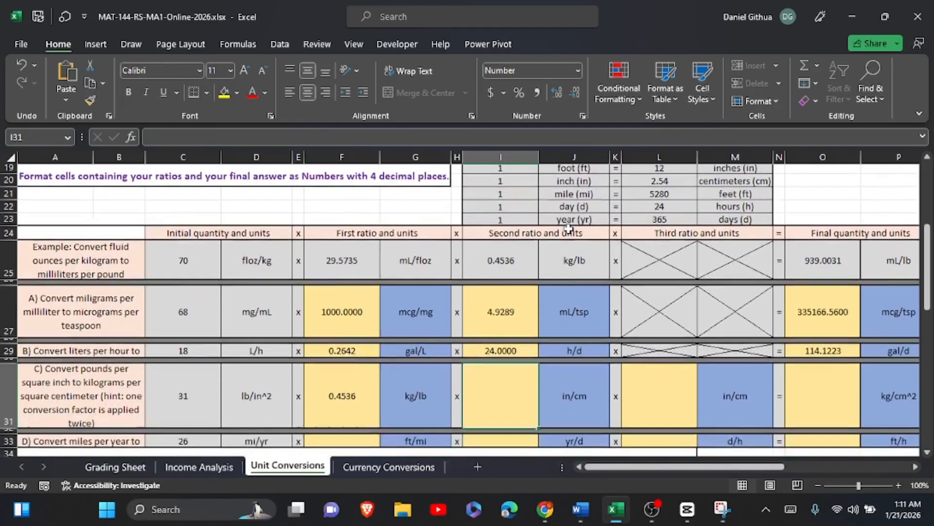
click(496, 357)
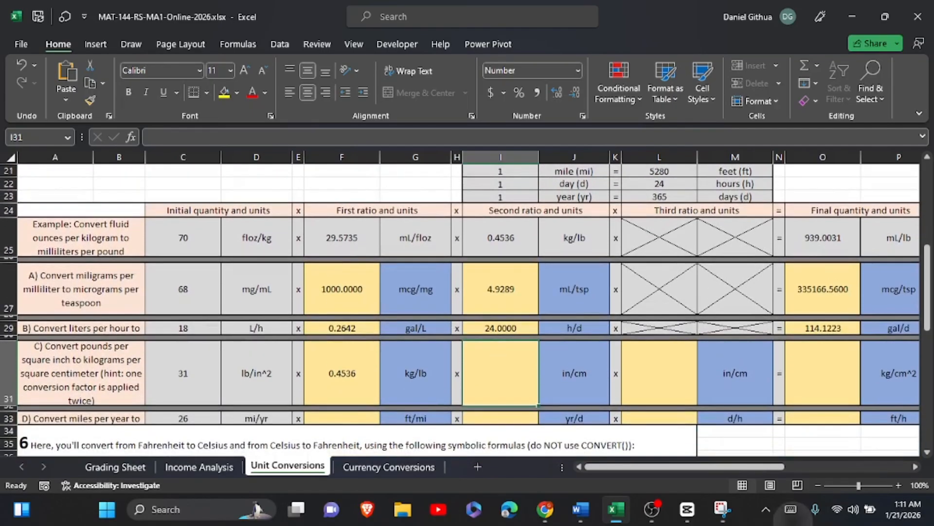
text(=)
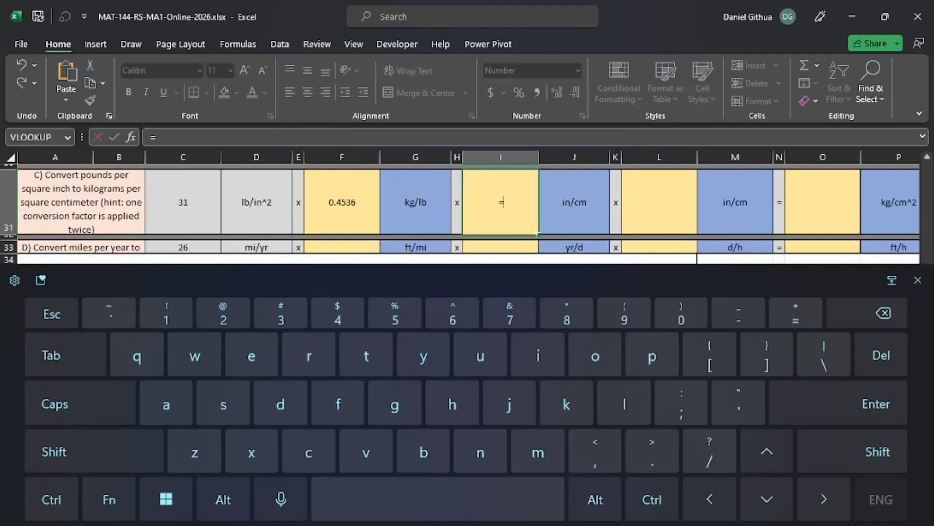
click(918, 280)
scroll(523, 411, up, 6)
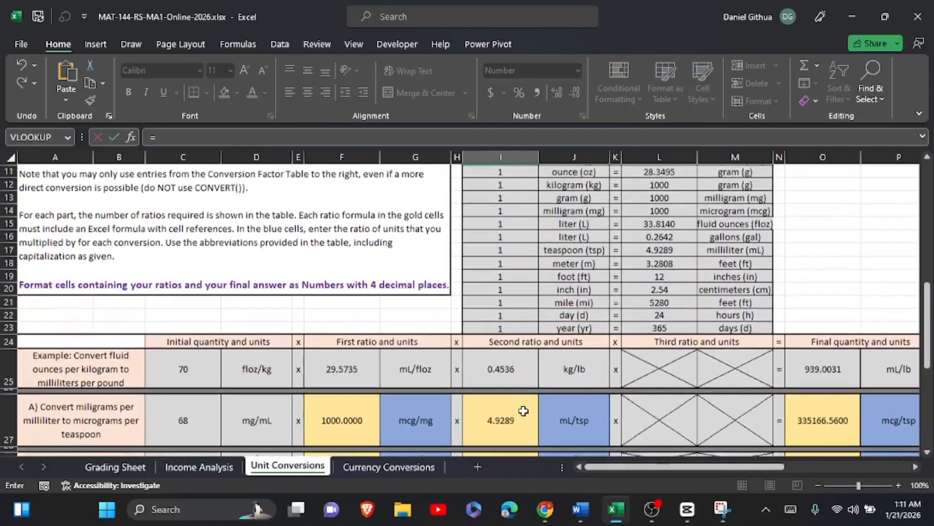
click(494, 289)
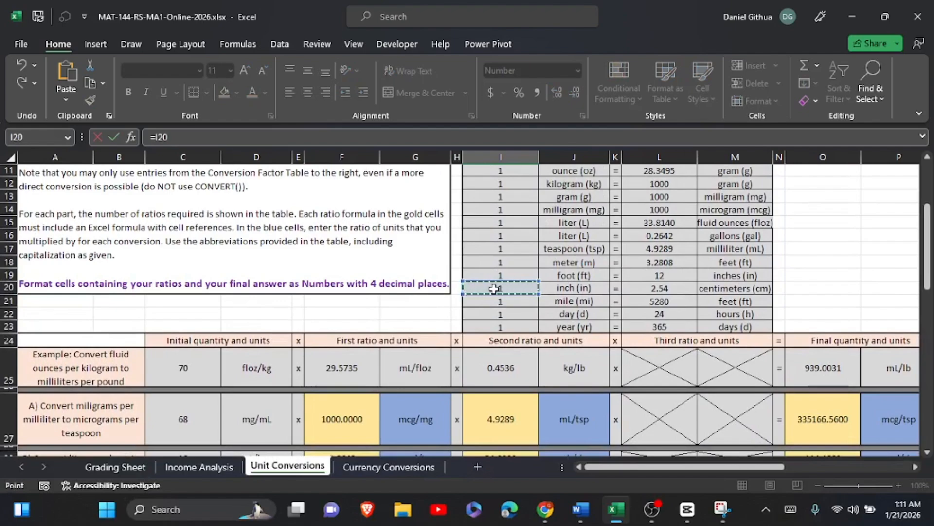
click(791, 509)
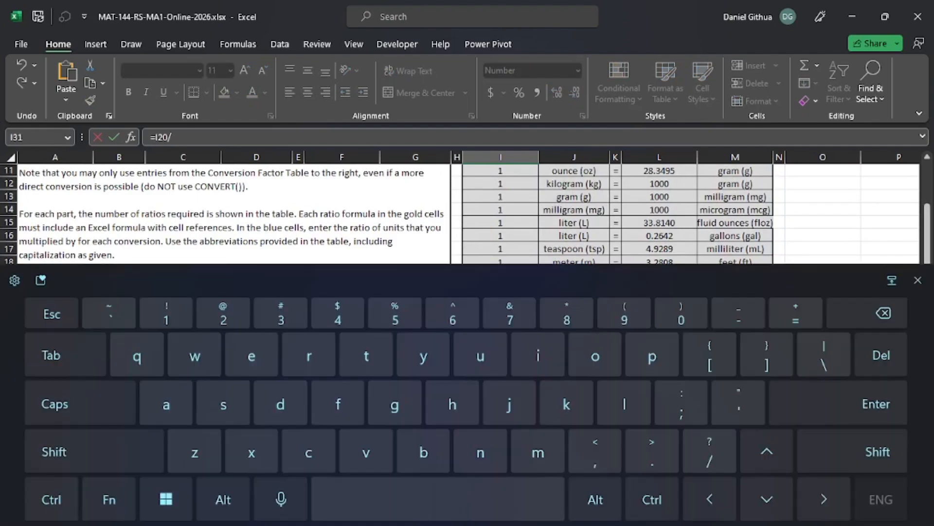
click(918, 280)
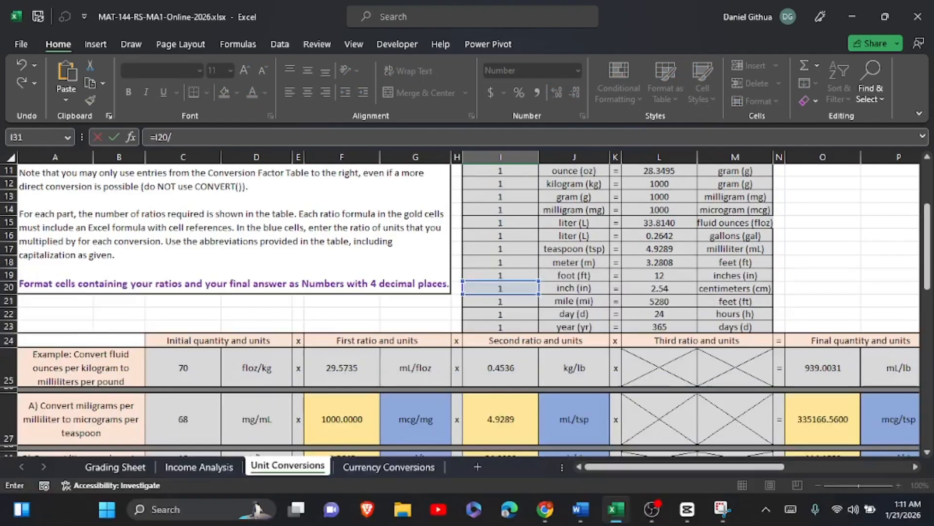
click(652, 286)
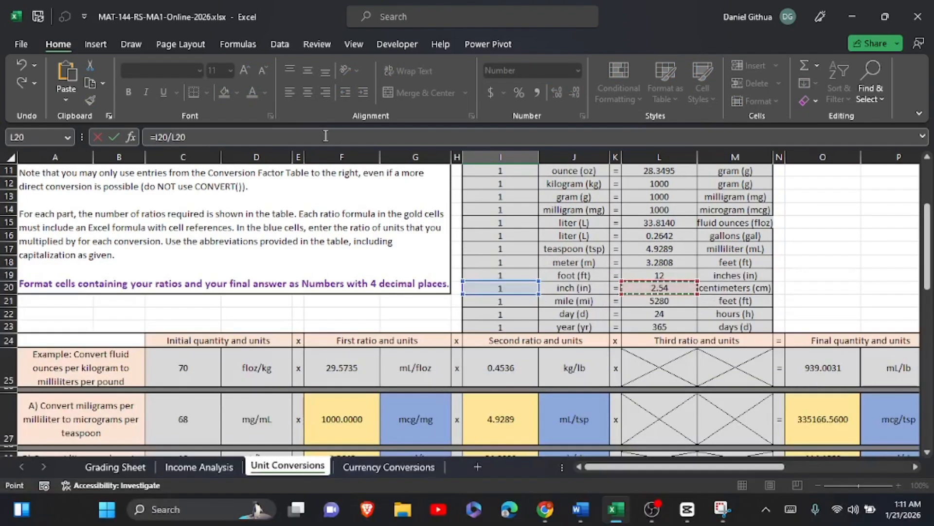
click(114, 137)
Enter the formula =I20/L20 in L31 as part C's third ratio, inches per centimeter.
scroll(689, 340, down, 2)
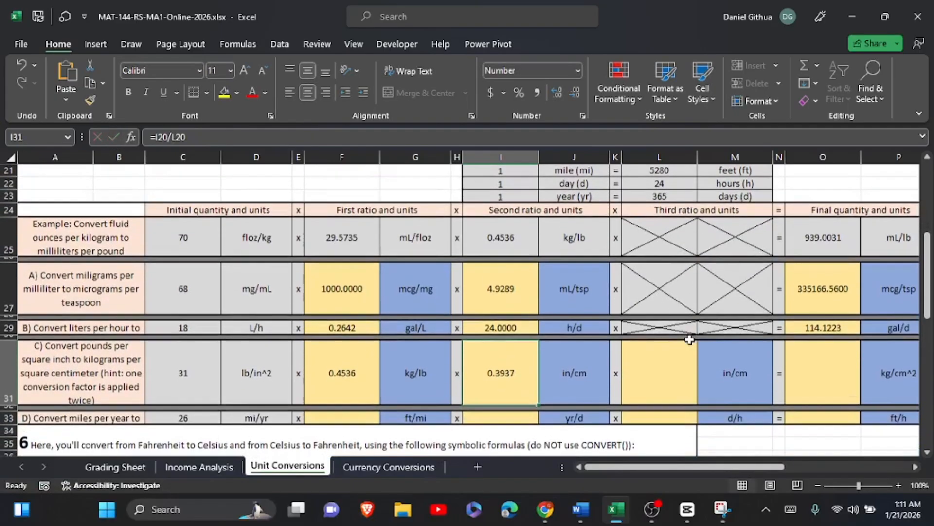
click(655, 360)
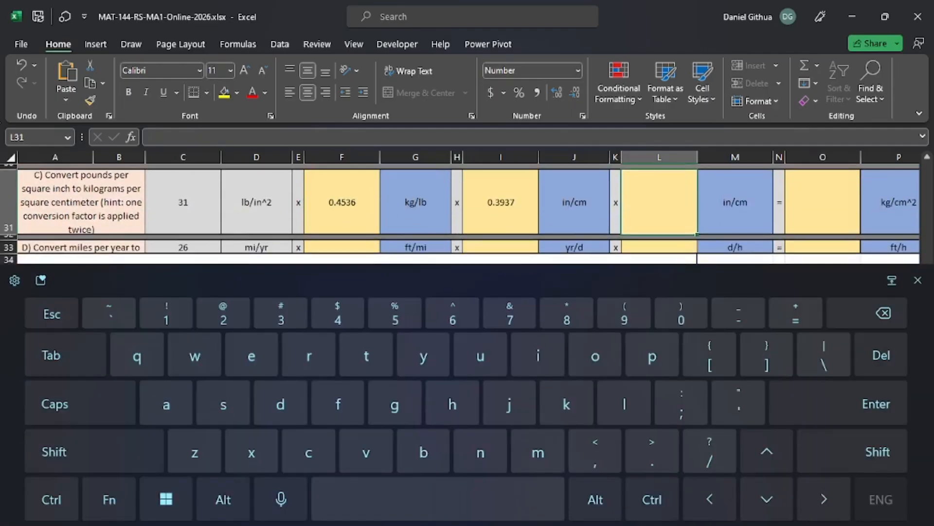
text(=)
scroll(515, 288, up, 7)
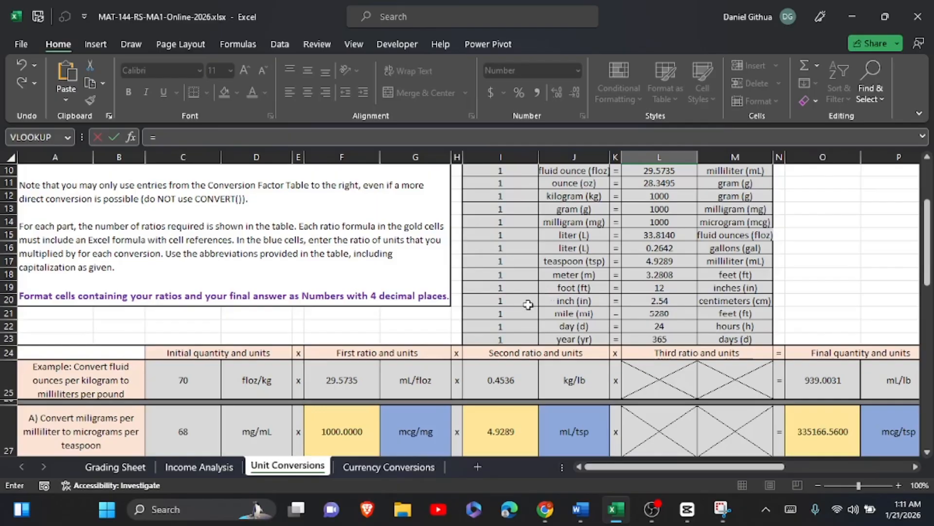
click(513, 299)
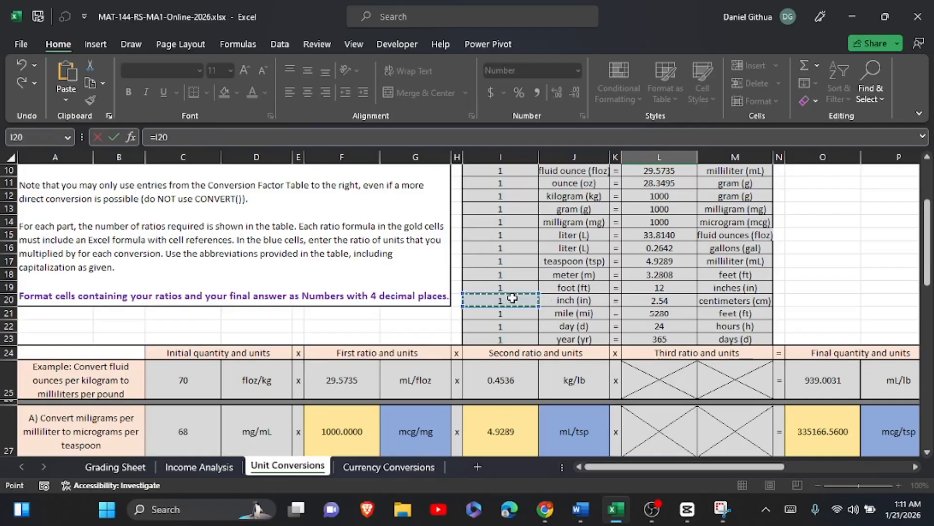
click(791, 509)
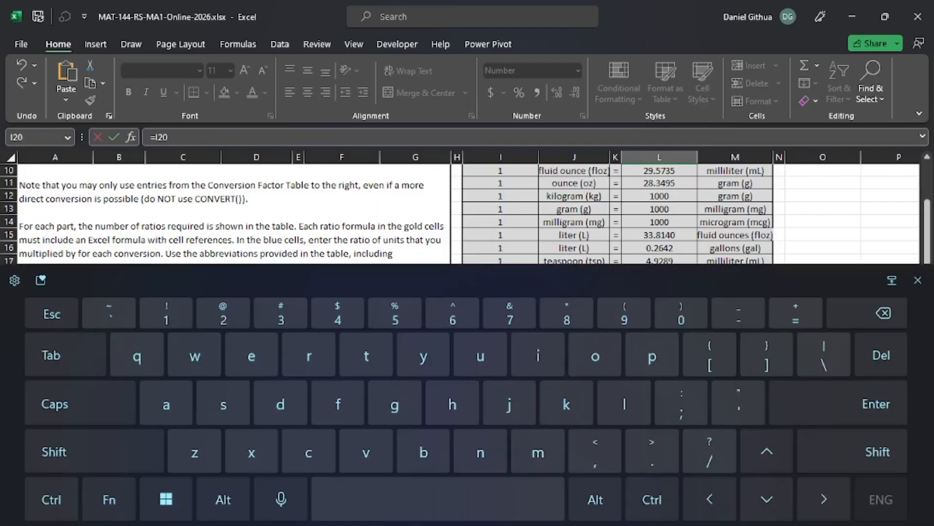
text(/)
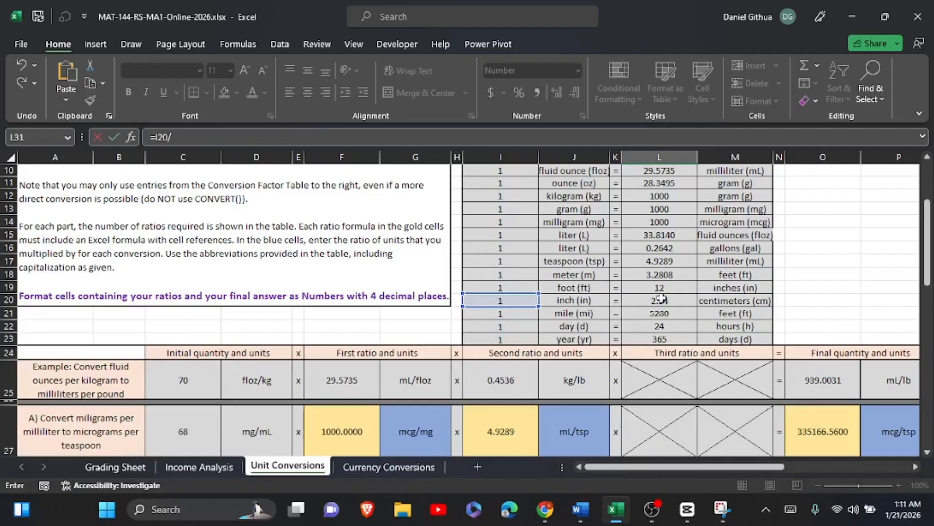
click(659, 301)
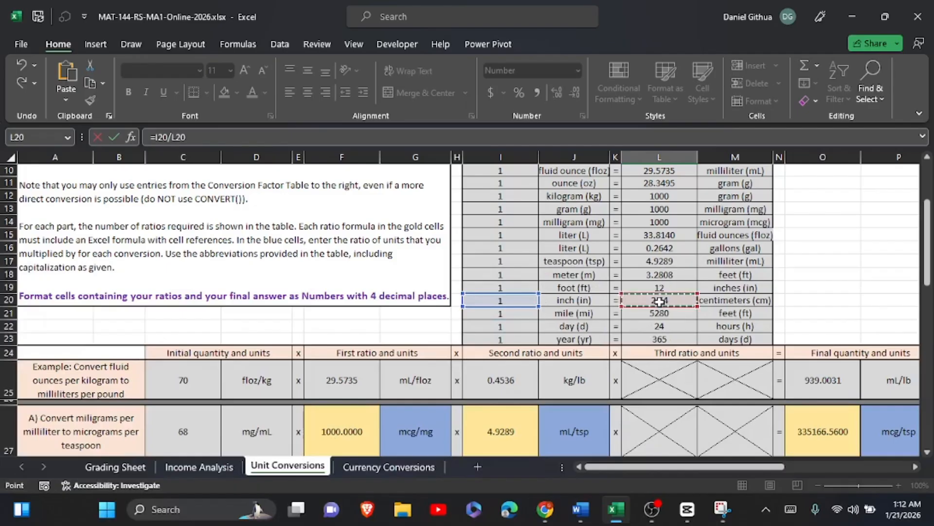
click(114, 138)
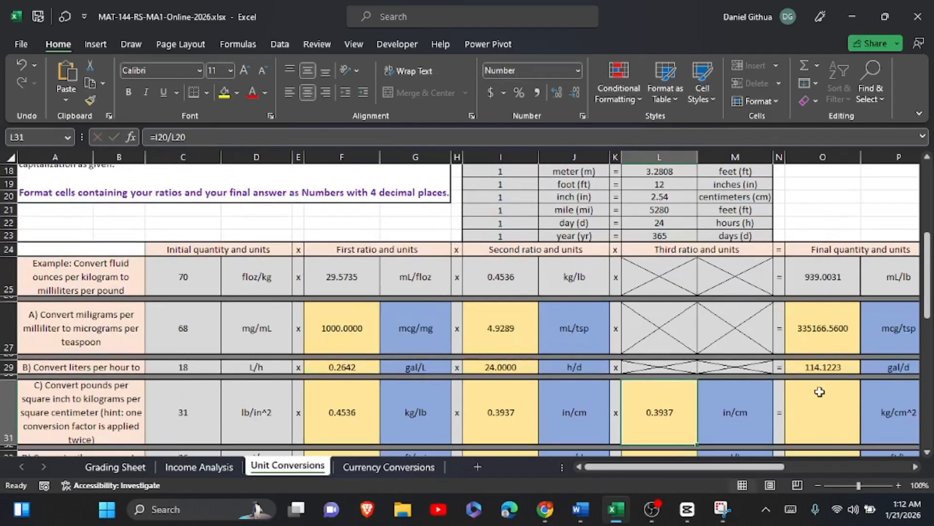
Enter the formula =C31*F31*I31*L31 in O31 as part C's final quantity, multiplying the initial quantity by all three ratios.
click(817, 396)
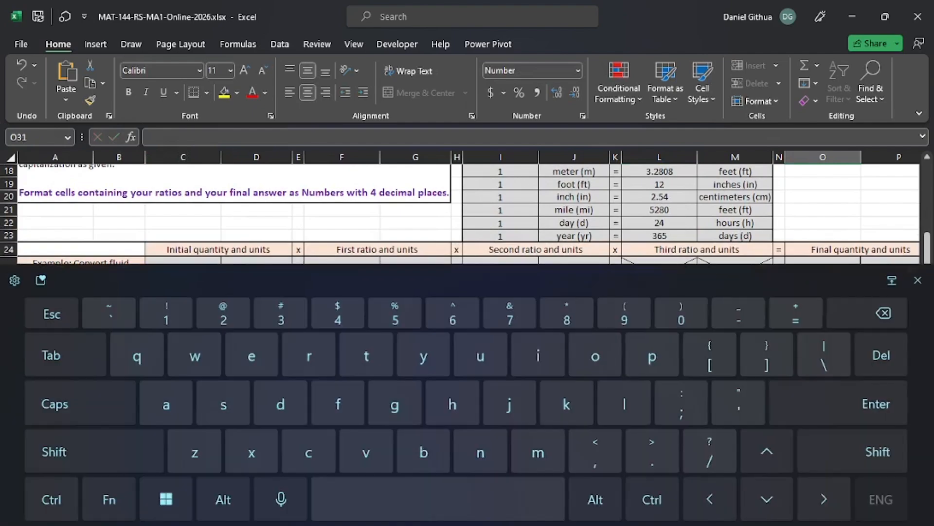
text(=)
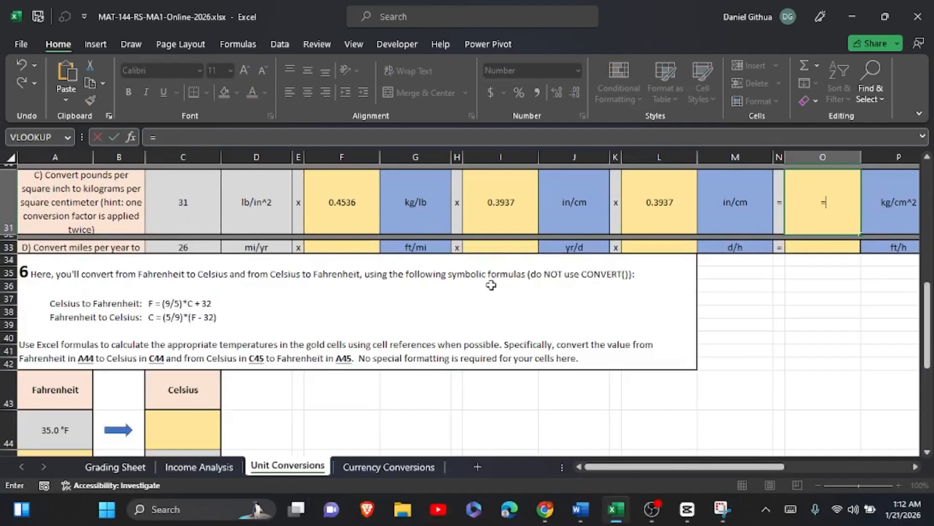
click(184, 187)
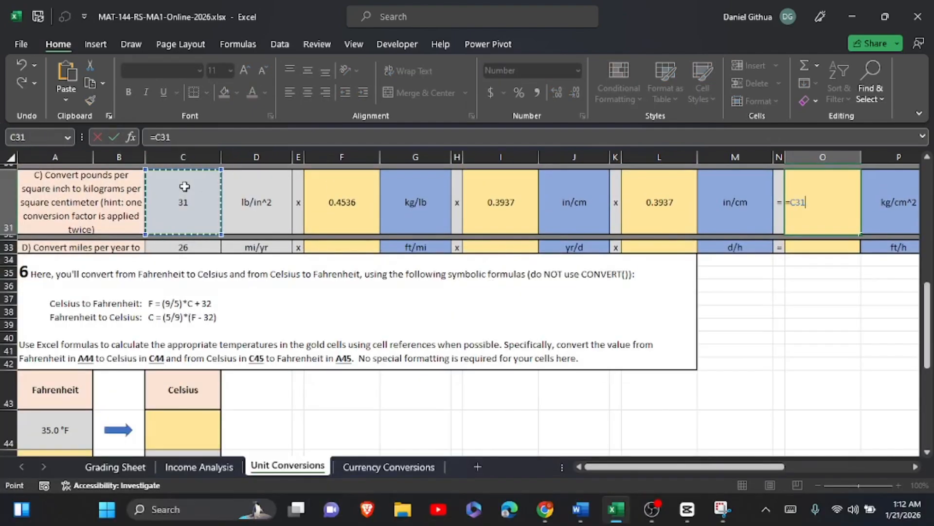
text(*)
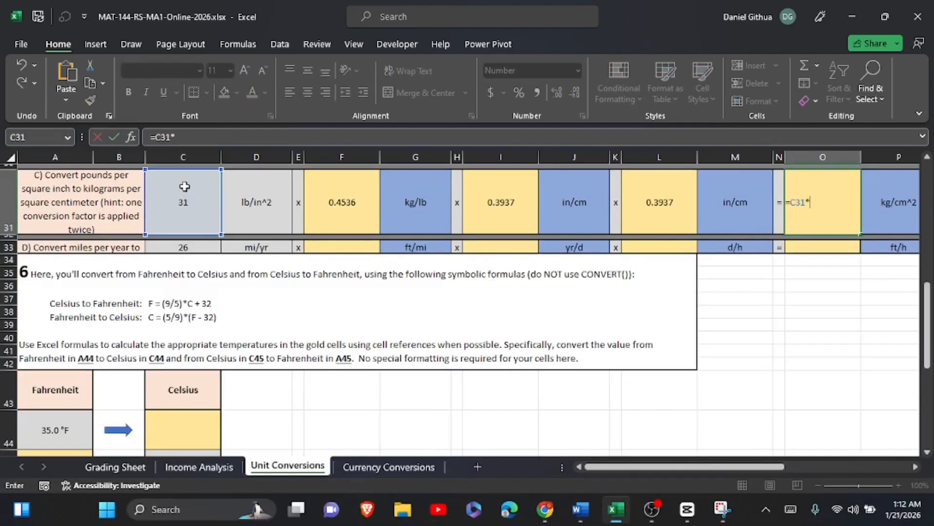
click(346, 215)
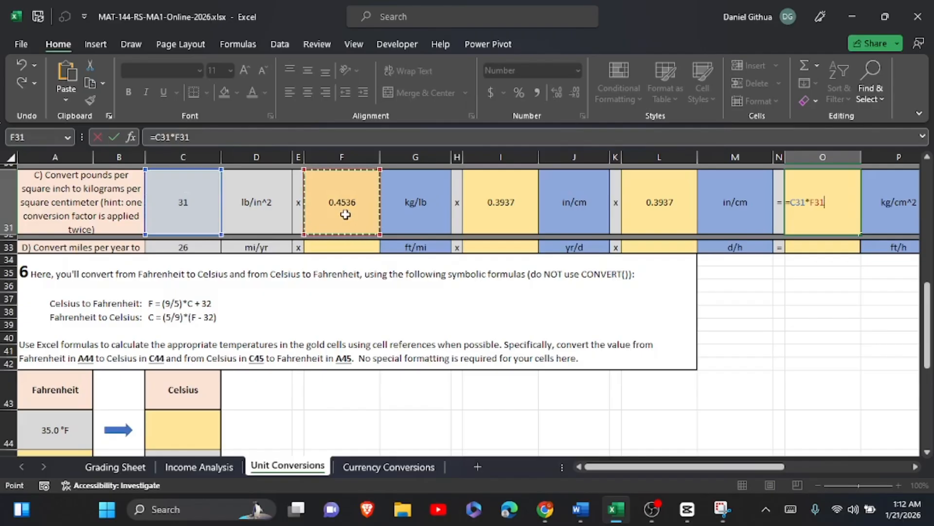
text(*)
click(495, 207)
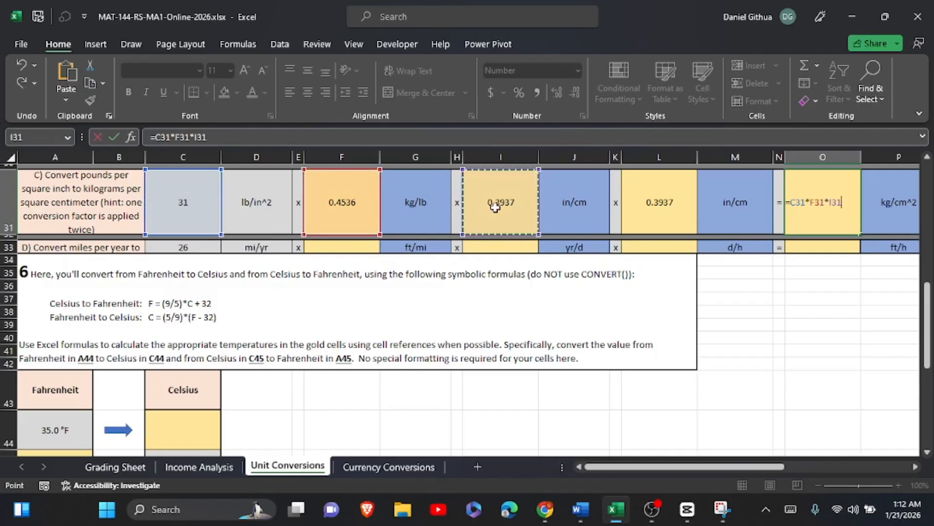
text(*)
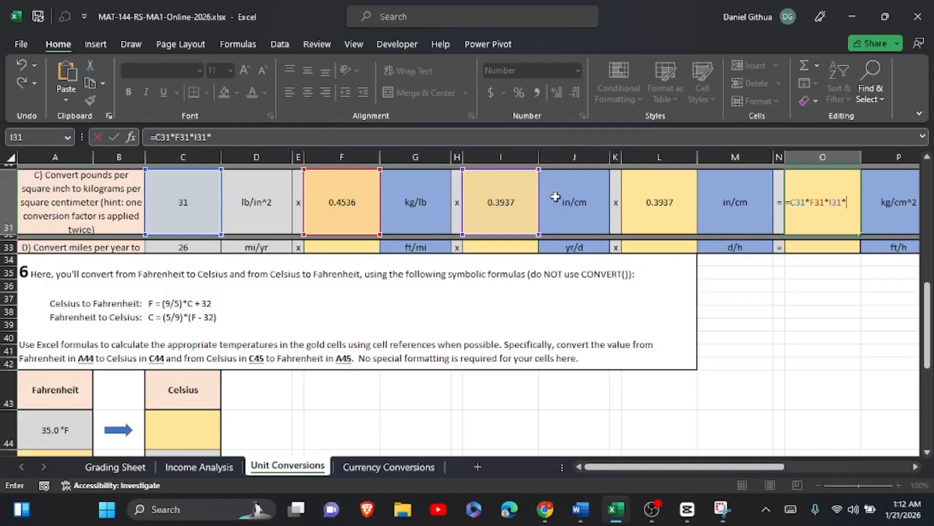
click(652, 205)
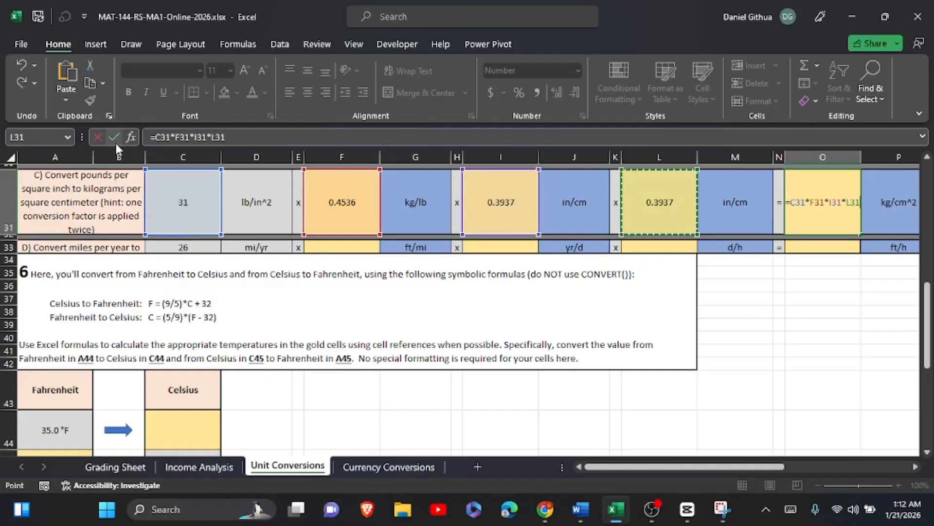
click(115, 142)
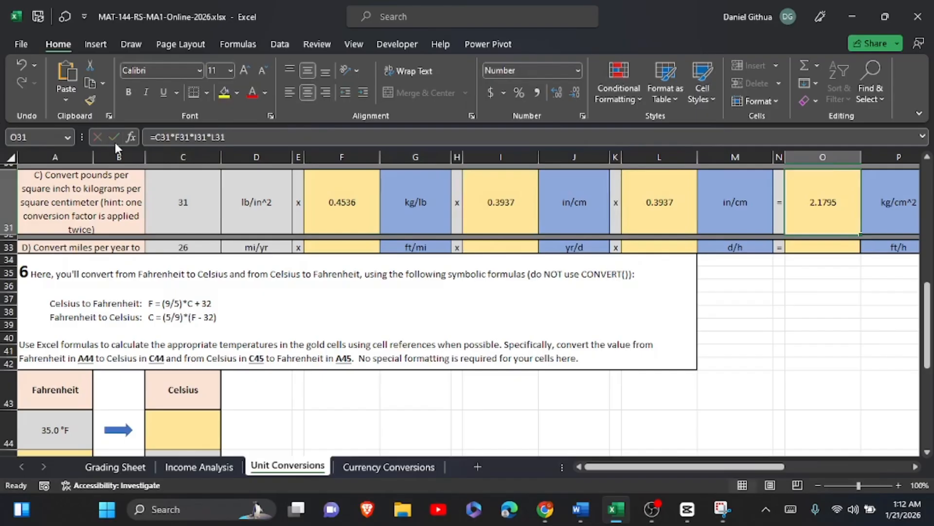
Enter the formula =L21/I21 in F33 as part D's first ratio, feet per mile.
scroll(115, 142, up, 3)
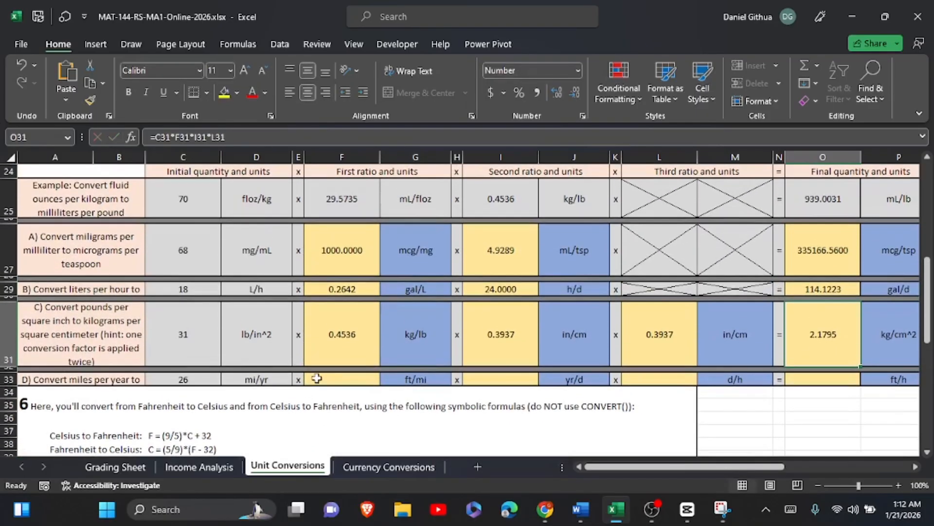
click(336, 380)
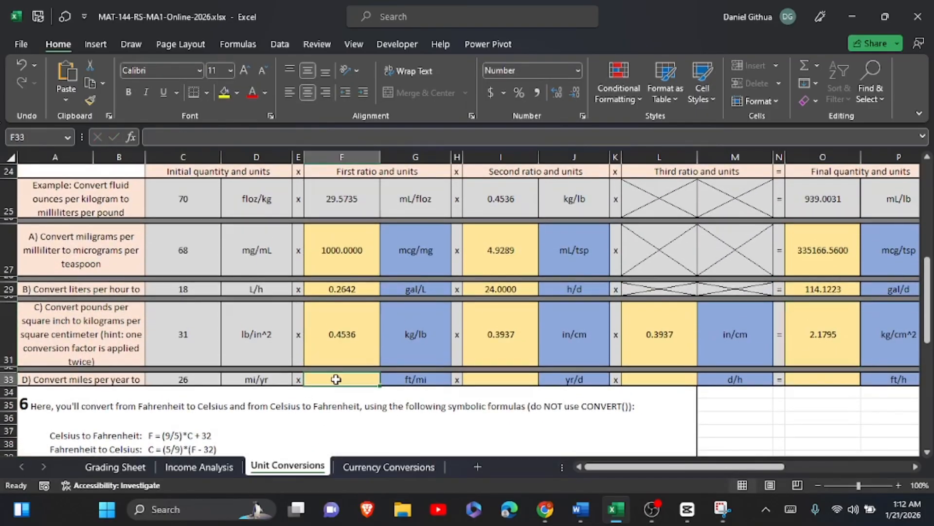
scroll(336, 379, up, 5)
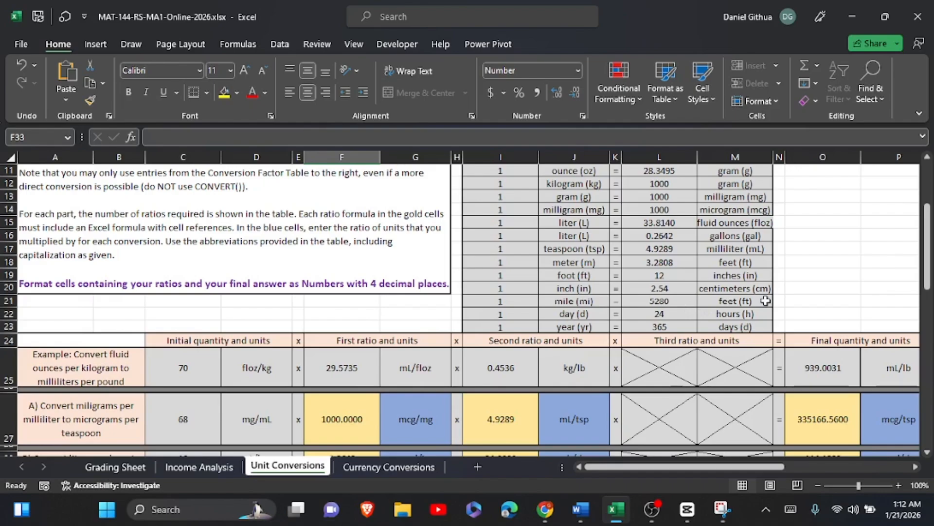
scroll(765, 301, down, 4)
scroll(649, 303, up, 4)
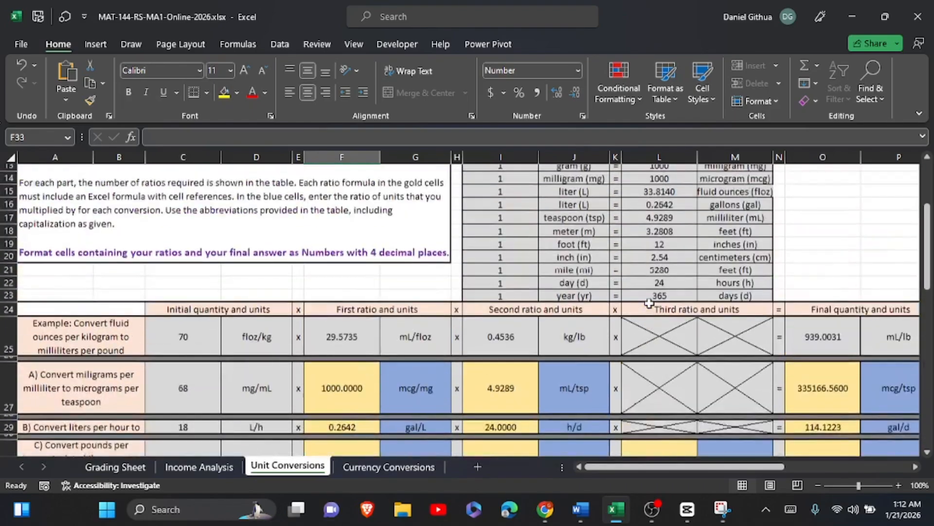
scroll(649, 302, up, 3)
scroll(613, 282, down, 3)
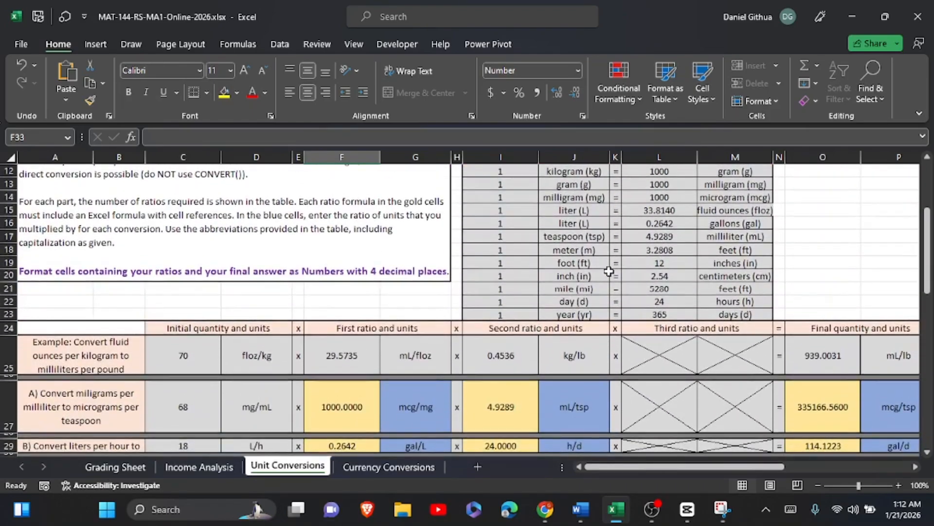
scroll(688, 294, down, 5)
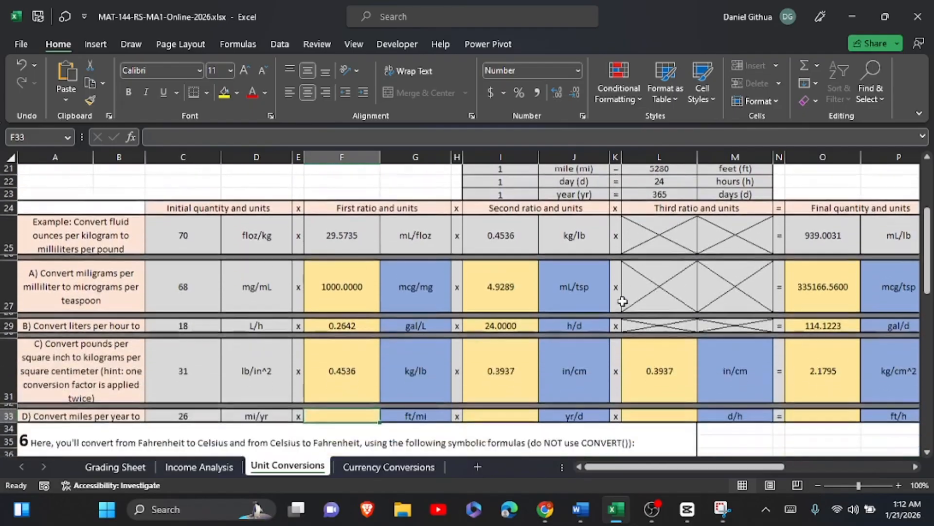
click(334, 368)
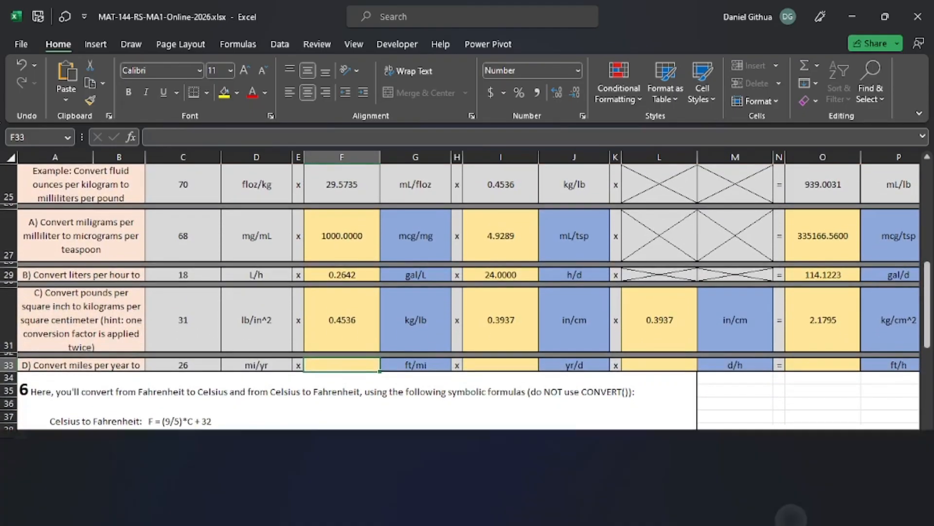
text(=)
scroll(688, 230, up, 6)
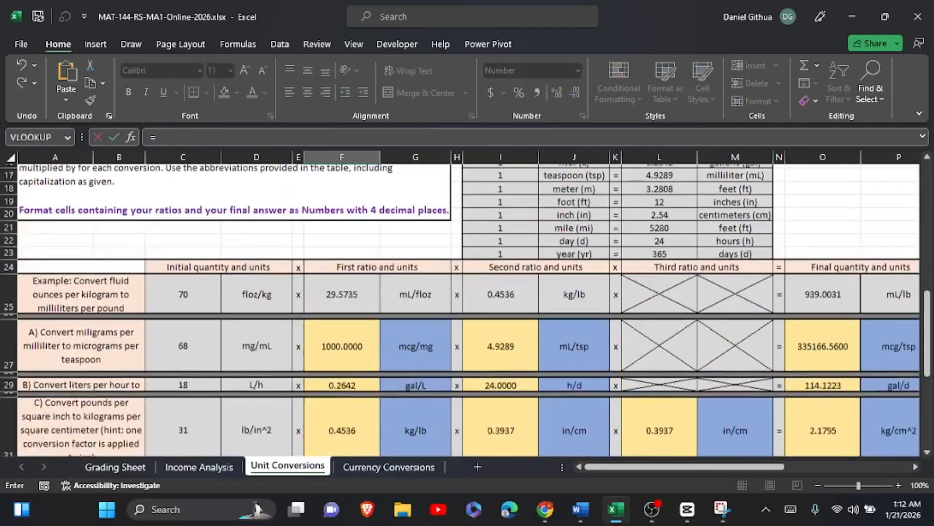
click(665, 251)
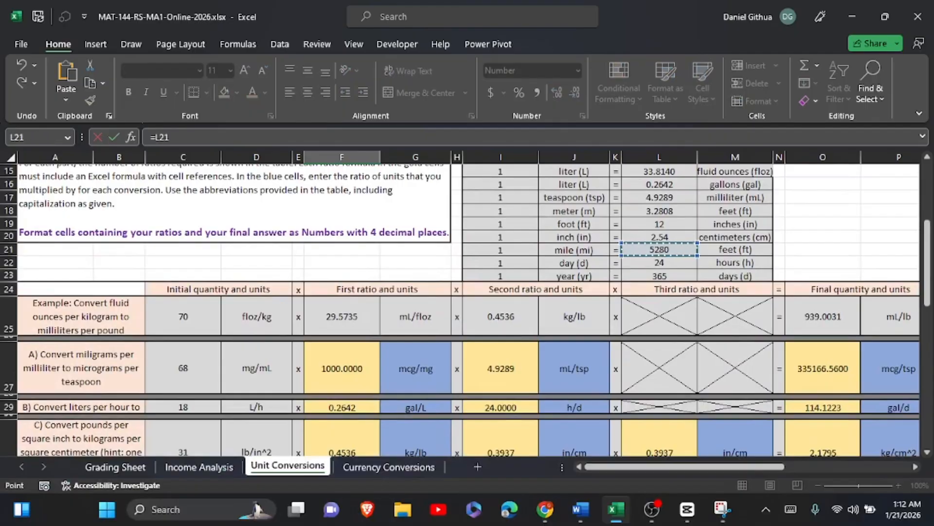
click(791, 509)
text(/)
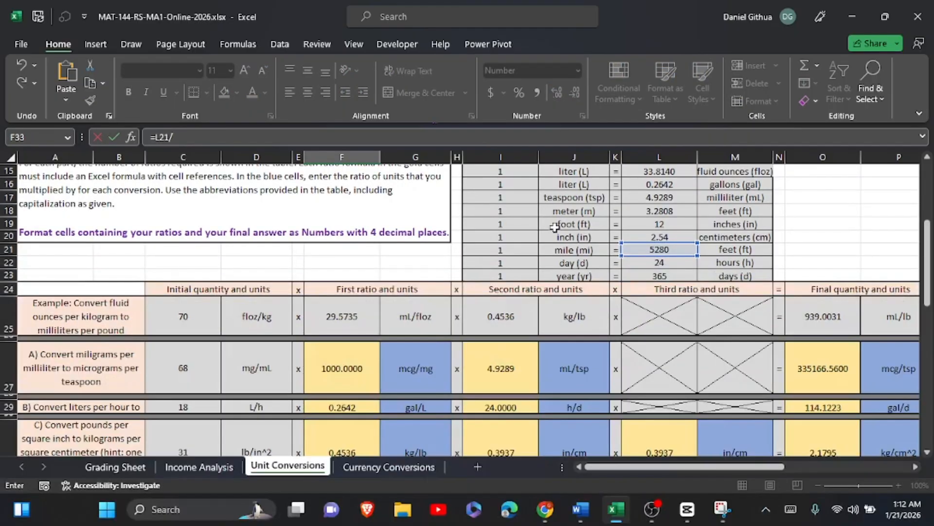
click(516, 251)
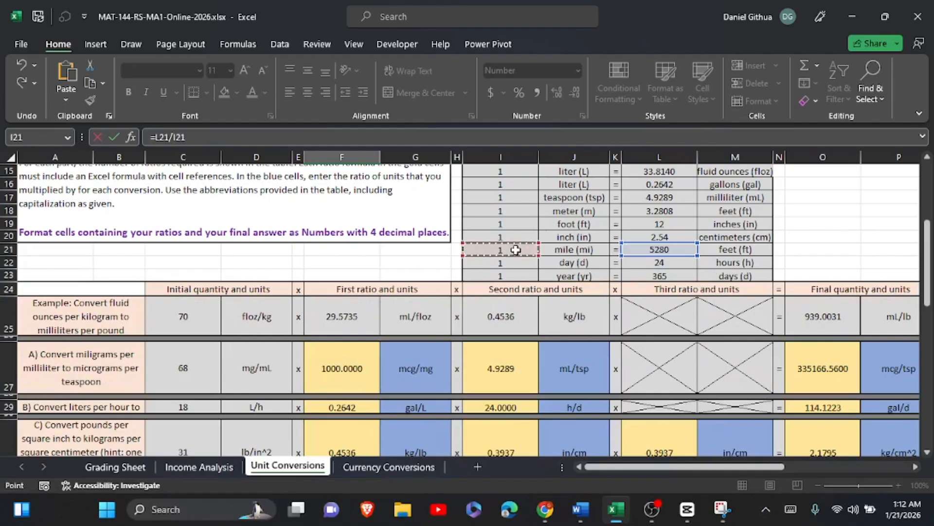
click(116, 138)
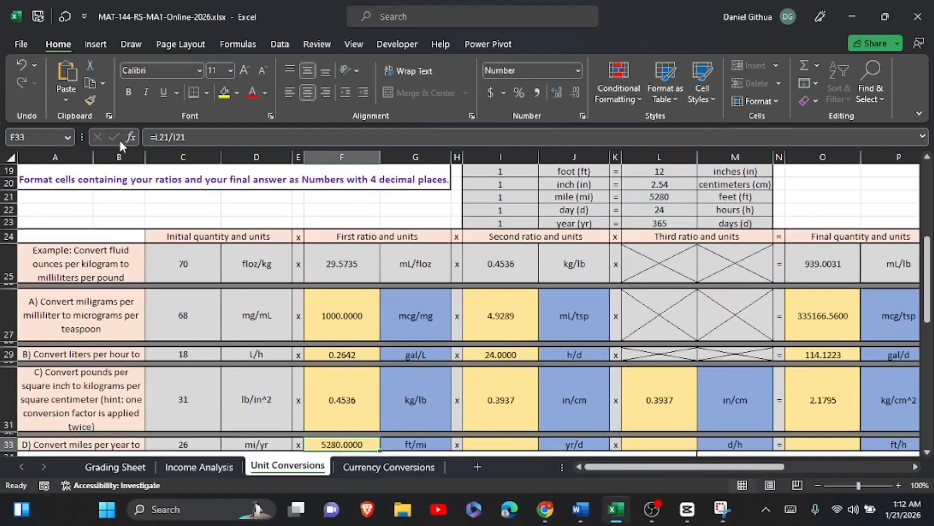
Enter the formula =I23/L23 in I33 as part D's second ratio, years per day.
click(494, 443)
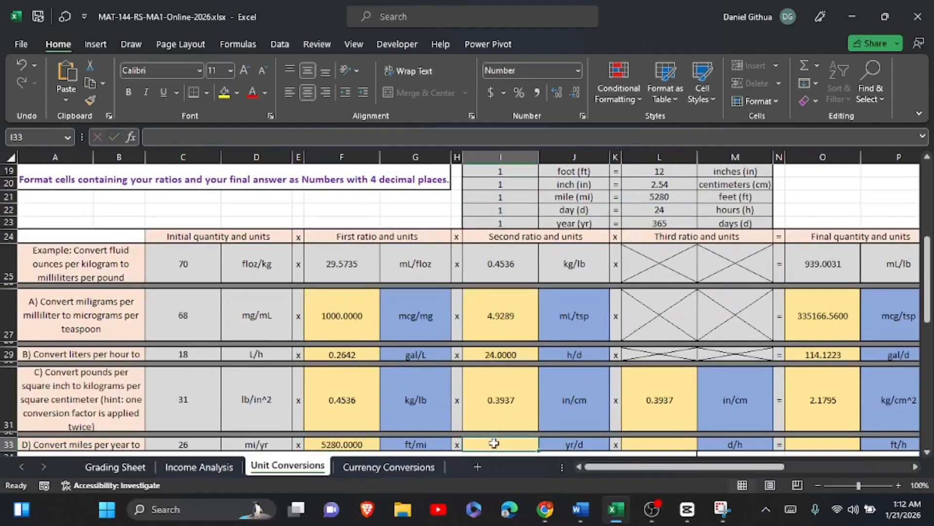
scroll(493, 443, up, 1)
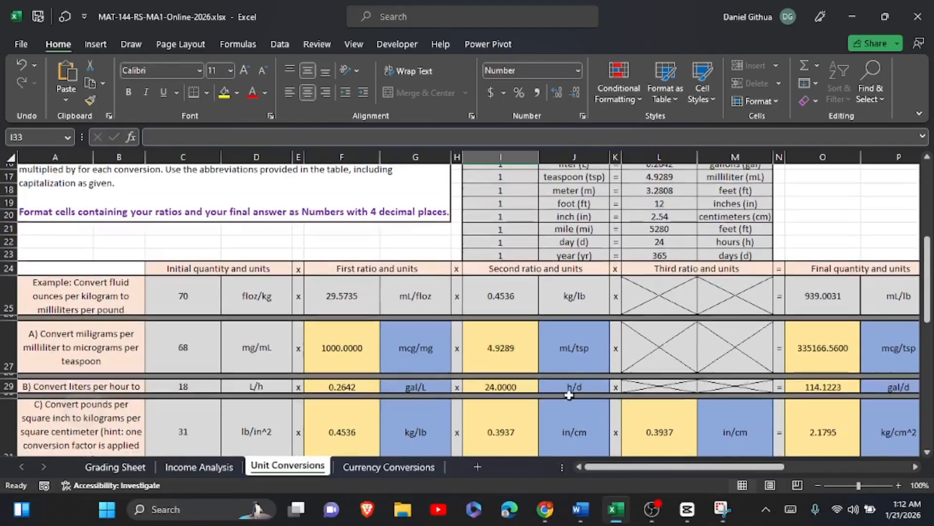
scroll(613, 271, down, 2)
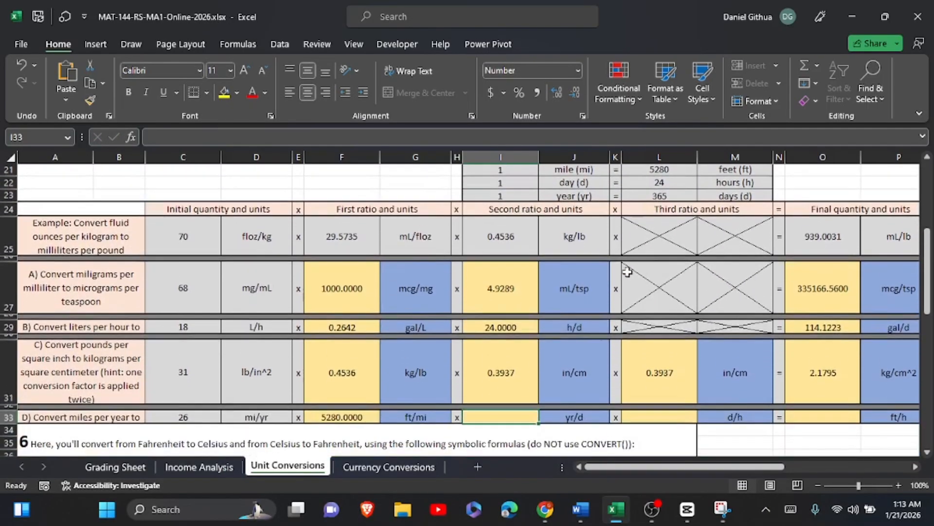
click(791, 510)
click(796, 321)
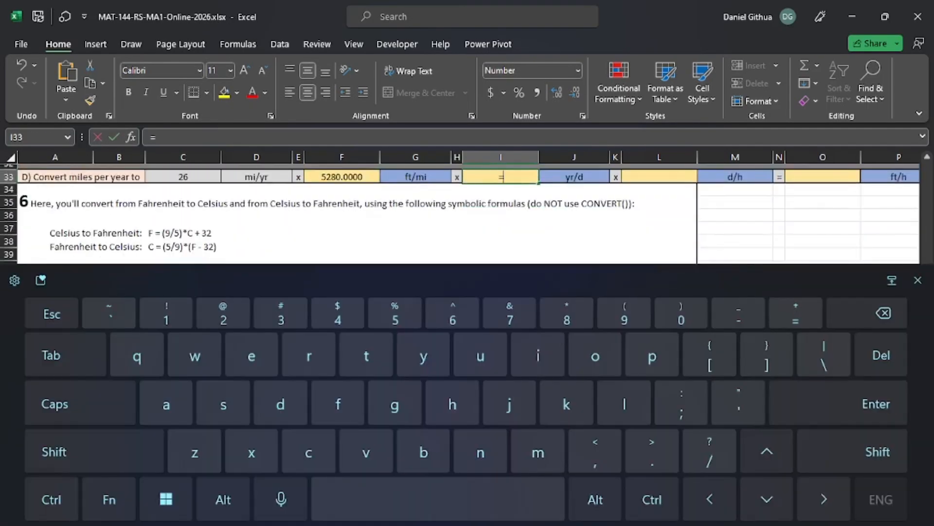
click(913, 280)
scroll(508, 229, up, 5)
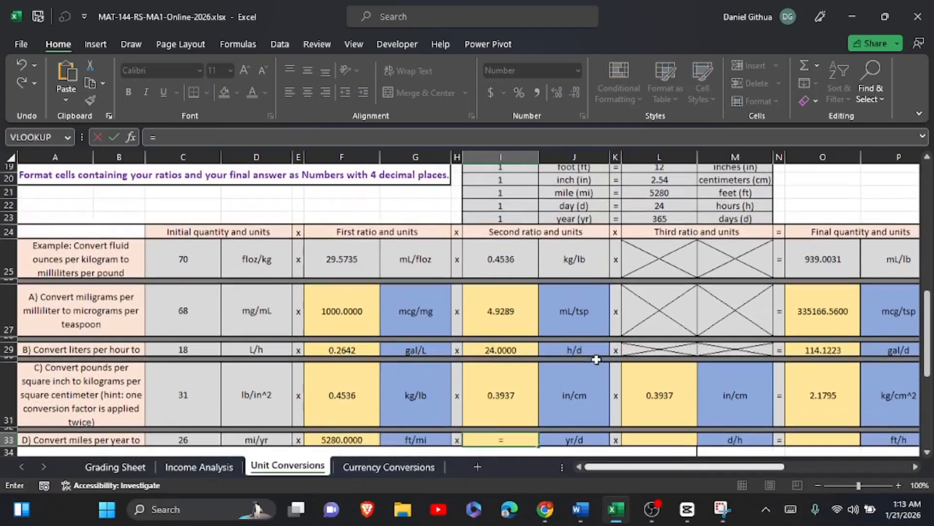
click(513, 222)
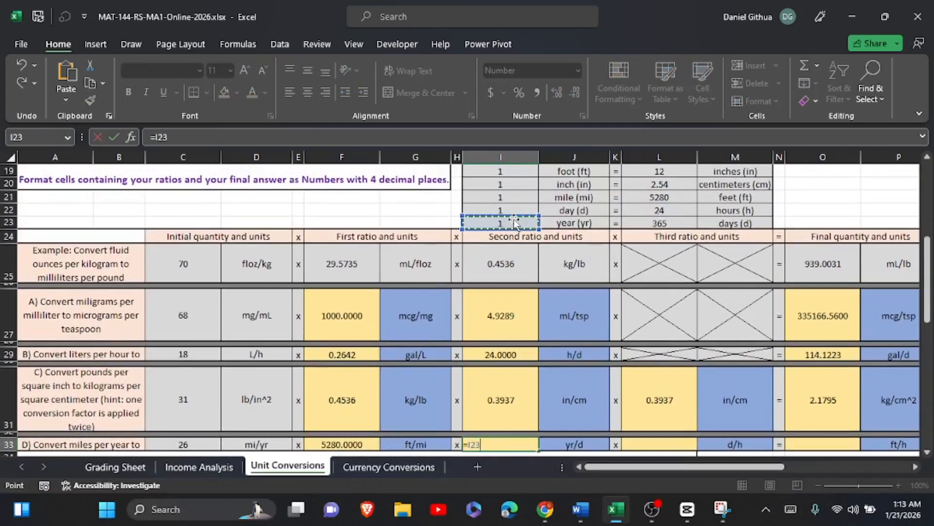
text(/)
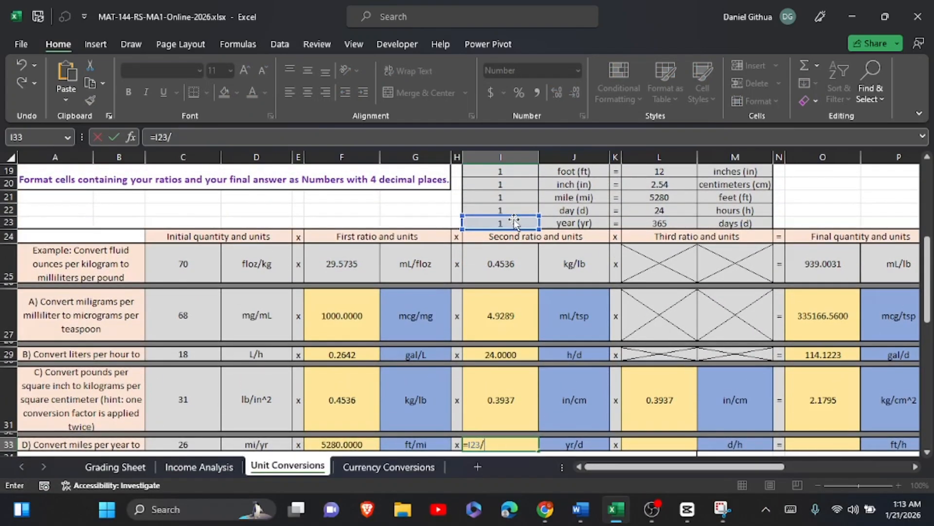
click(676, 222)
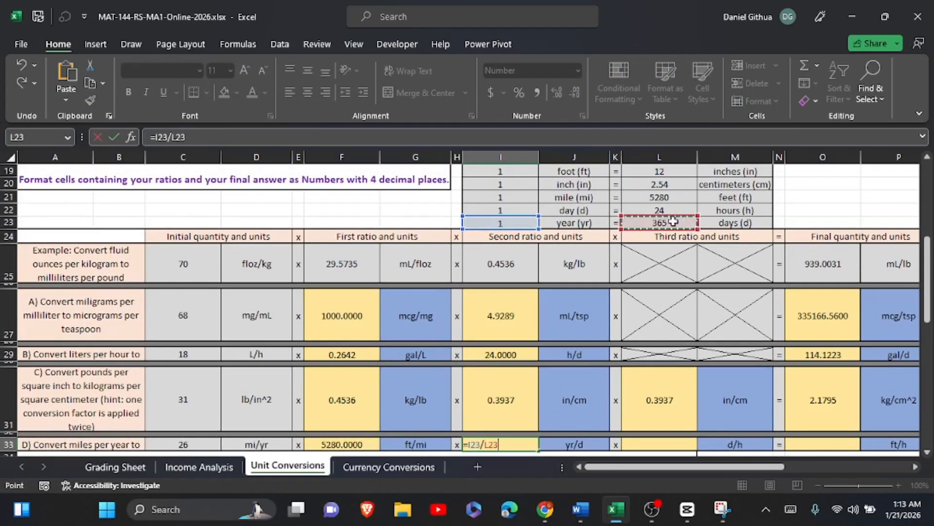
click(113, 136)
Enter the formula =I22/L22 in L33 as part D's third ratio, days per hour.
click(667, 441)
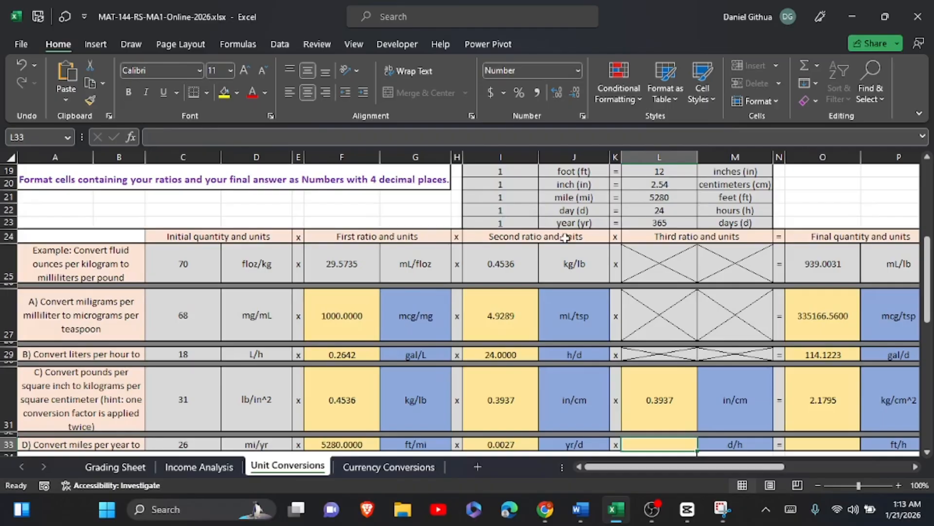
click(791, 509)
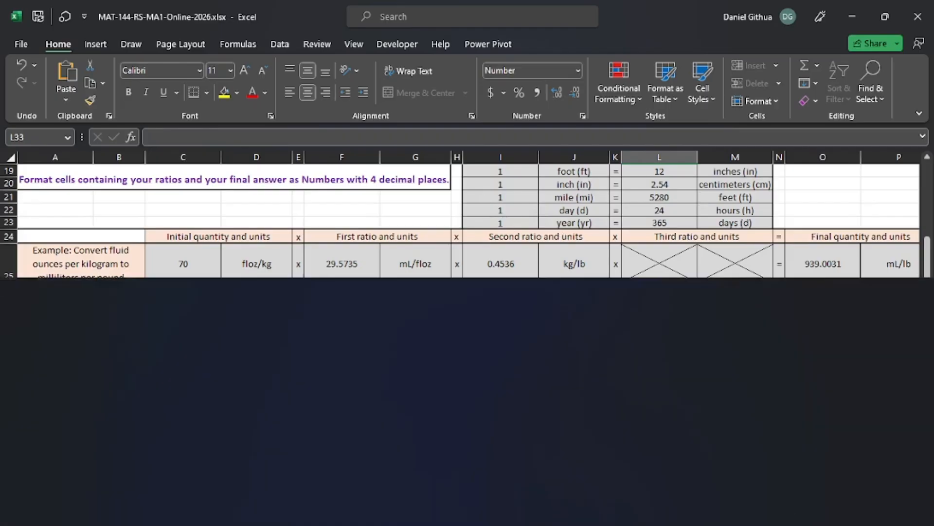
text(=)
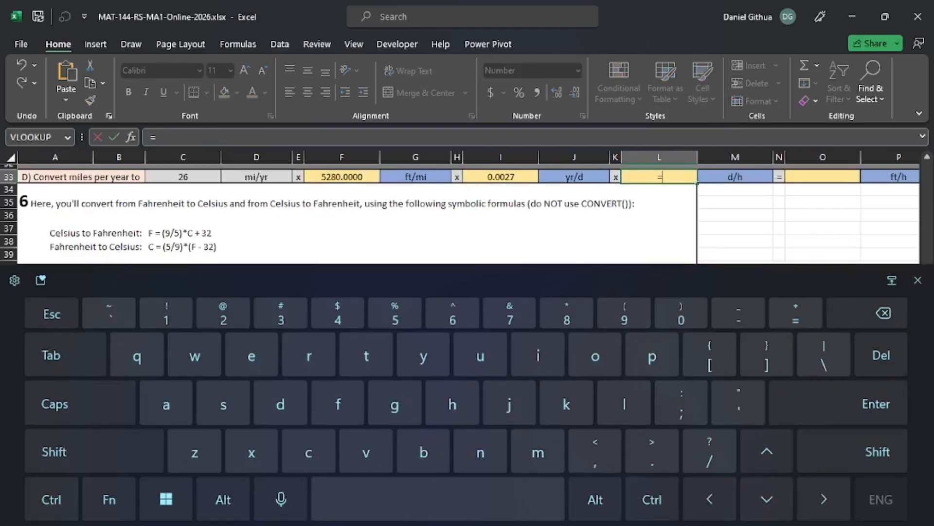
click(917, 280)
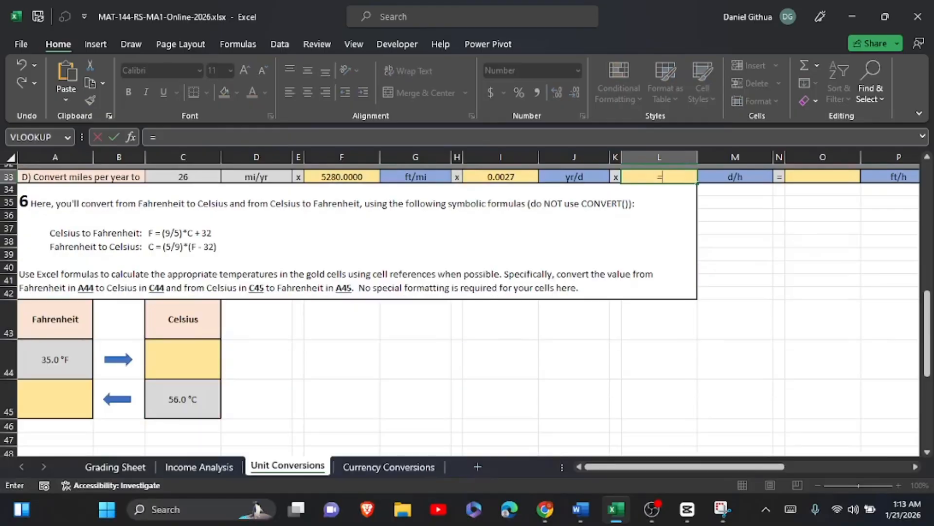
scroll(469, 309, up, 4)
scroll(549, 276, up, 3)
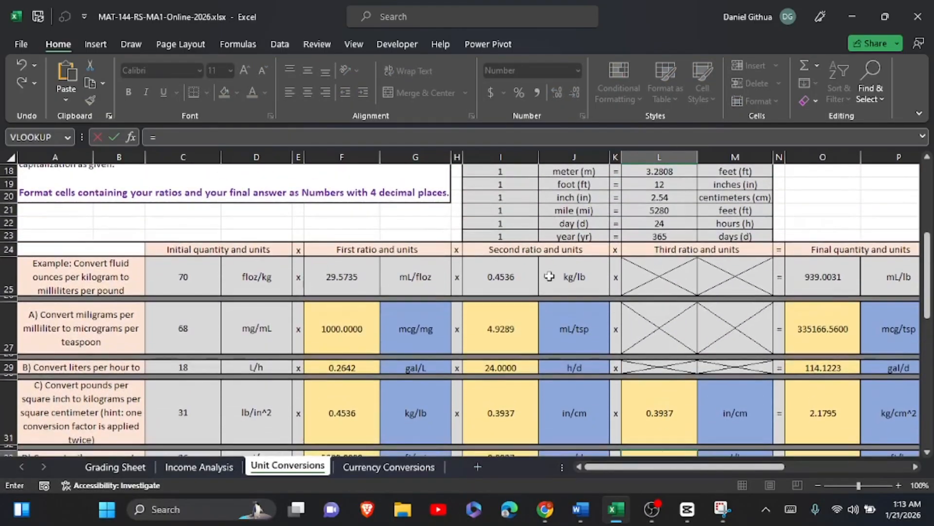
click(514, 222)
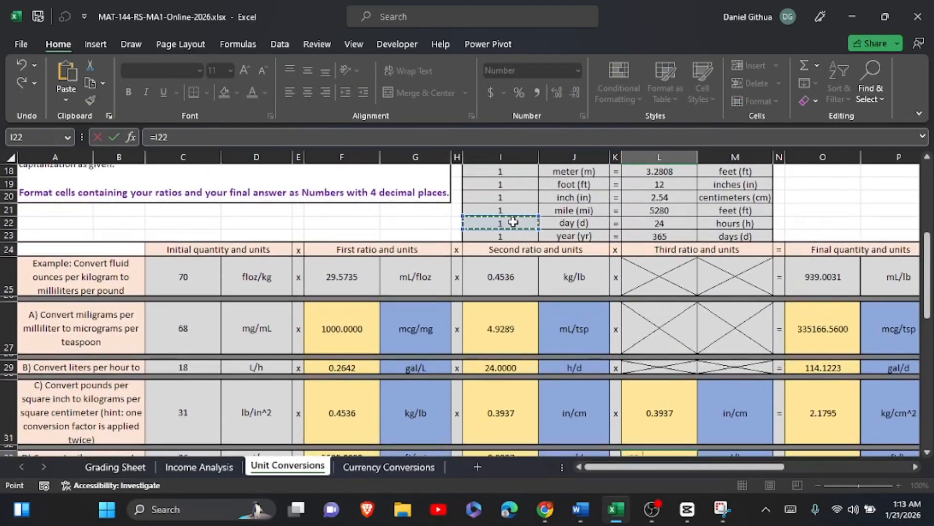
text(/)
click(688, 223)
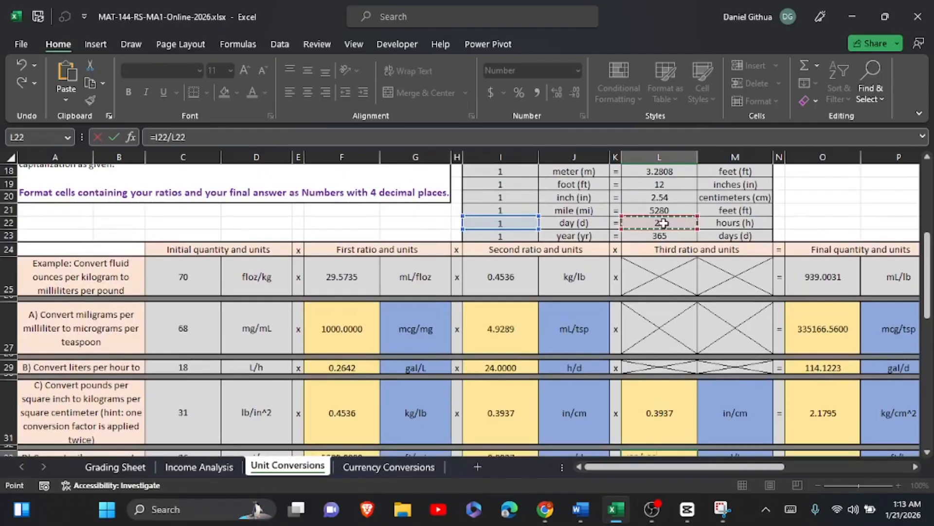
click(119, 134)
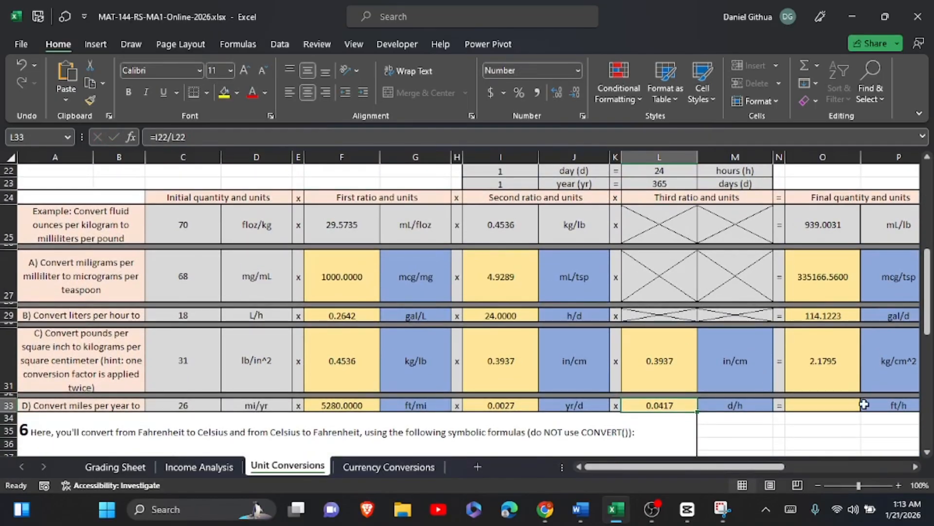
Enter the formula =C33*F33*I33*L33 in O33 as part D's final quantity, multiplying the initial quantity by all three ratios.
click(838, 410)
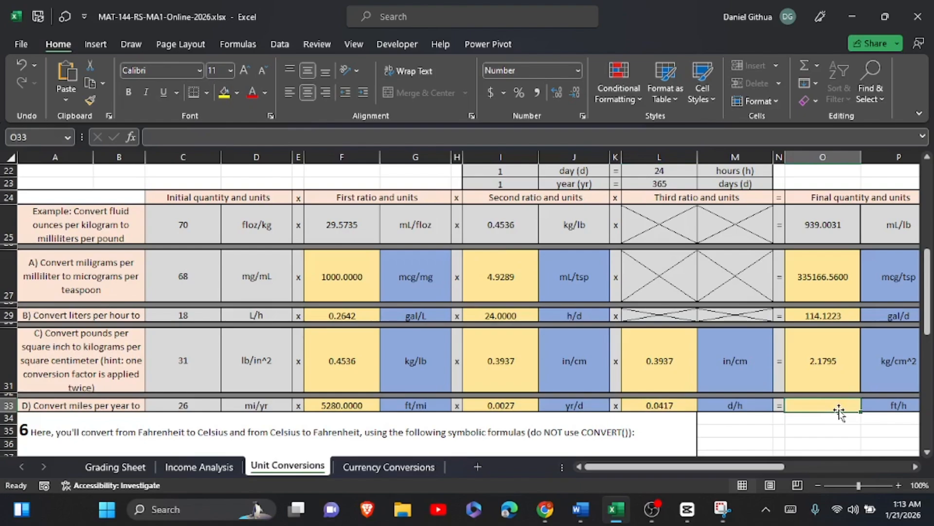
click(790, 509)
text(=)
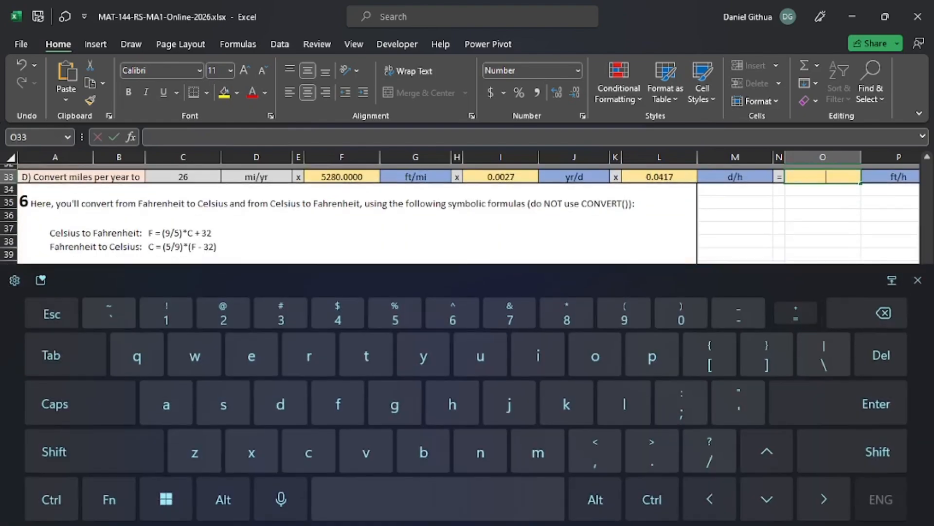
scroll(298, 300, up, 2)
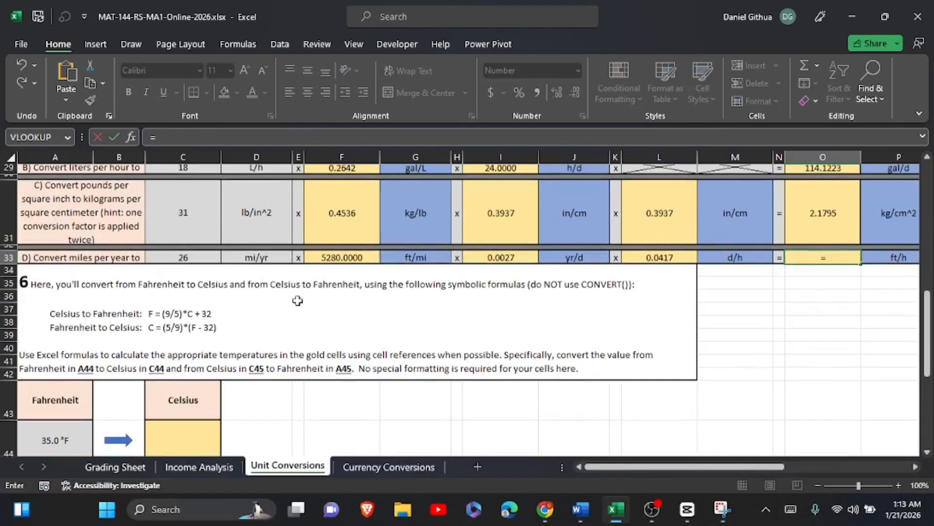
click(201, 258)
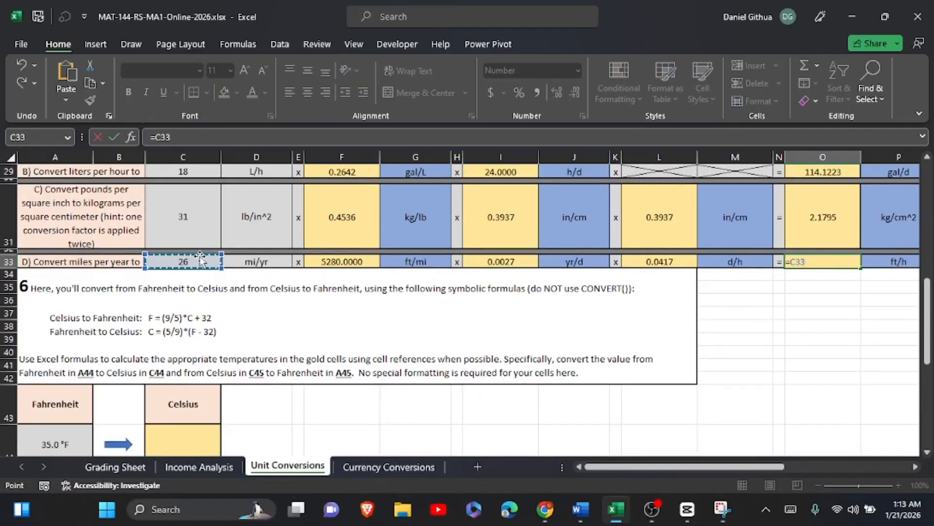
text(*)
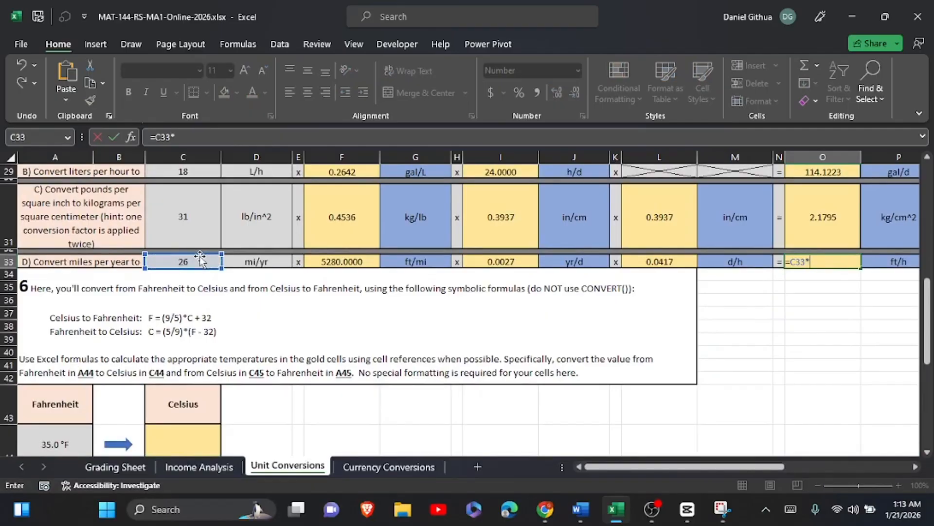
click(342, 263)
text(*)
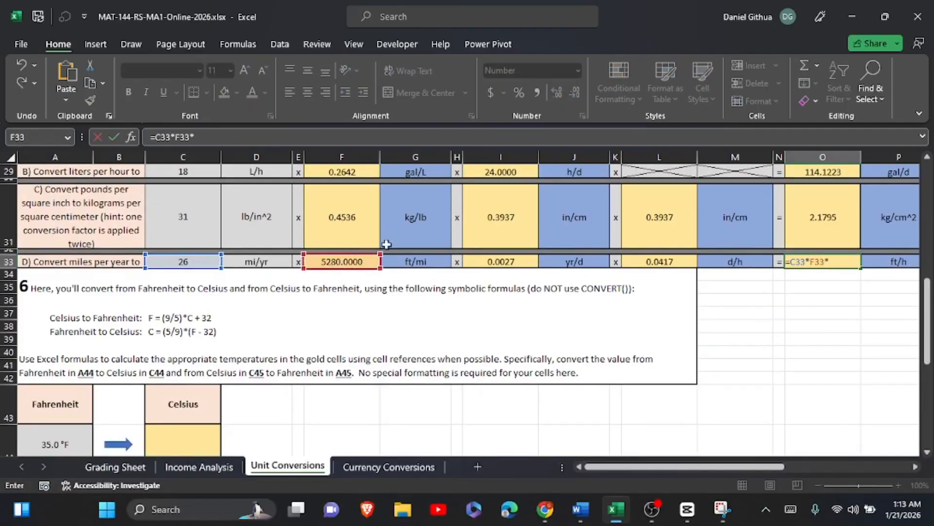
click(485, 262)
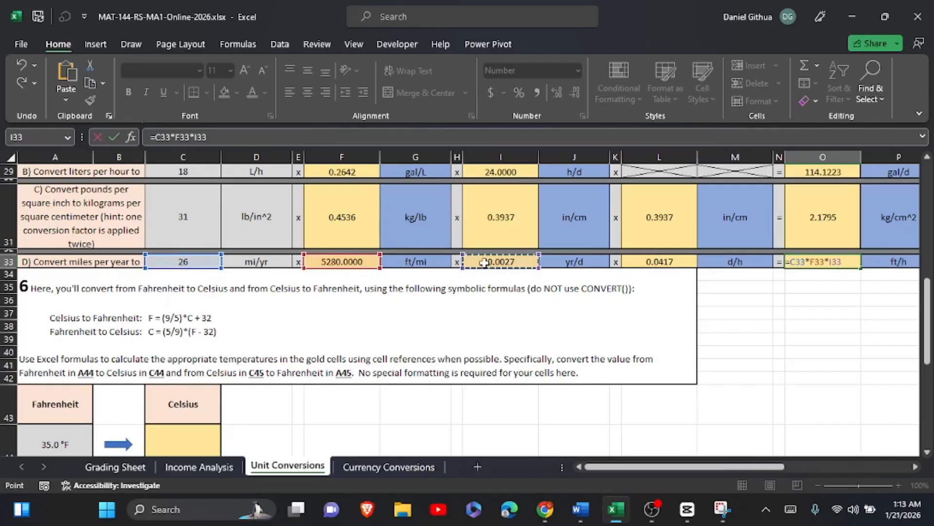
text(*)
click(657, 261)
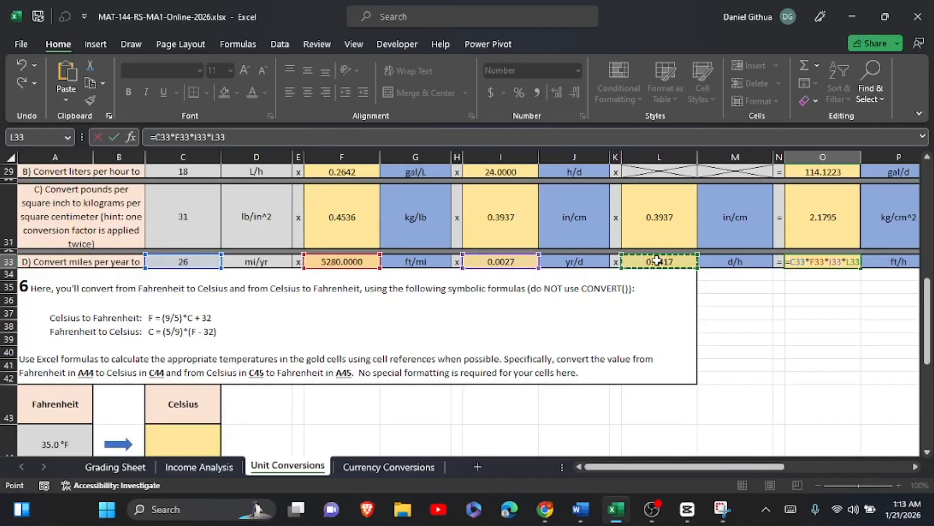
click(114, 140)
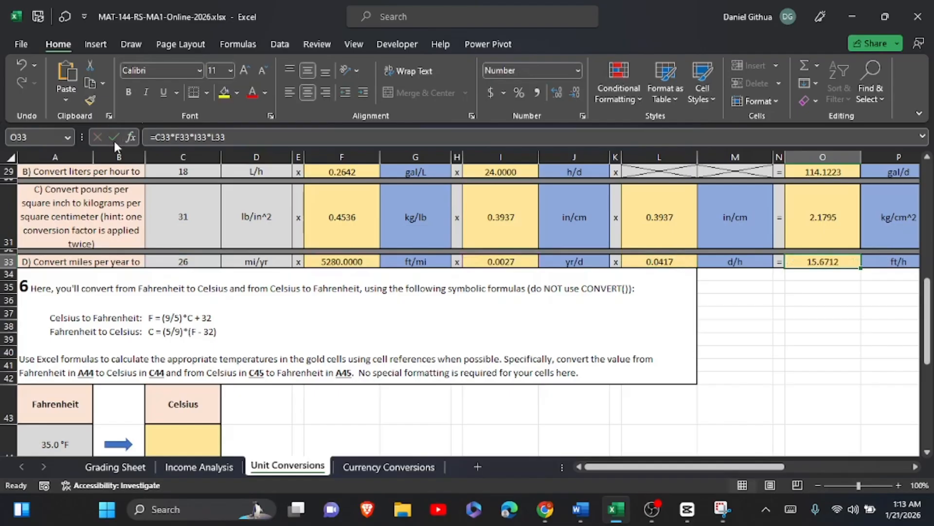
scroll(658, 350, up, 4)
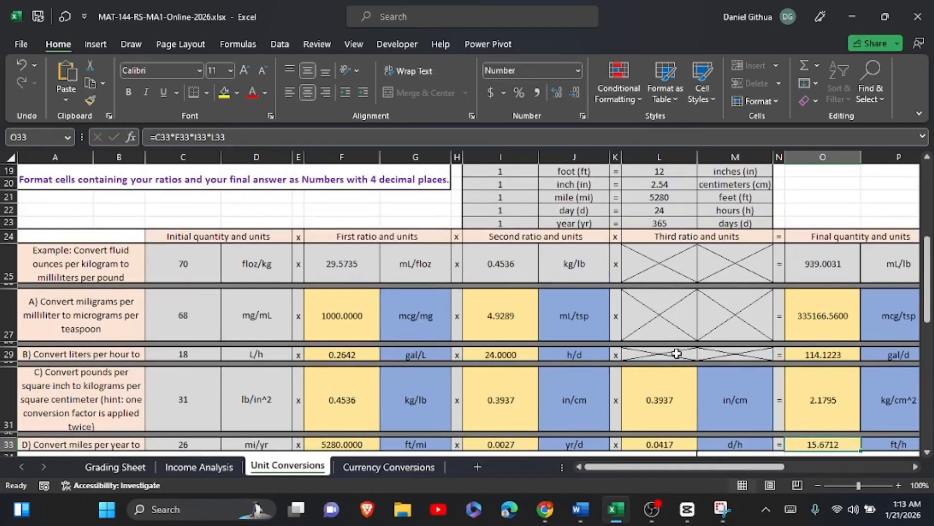
Begin the Fahrenheit-to-Celsius formula in C44 with the factor =(5/9).
scroll(676, 353, down, 6)
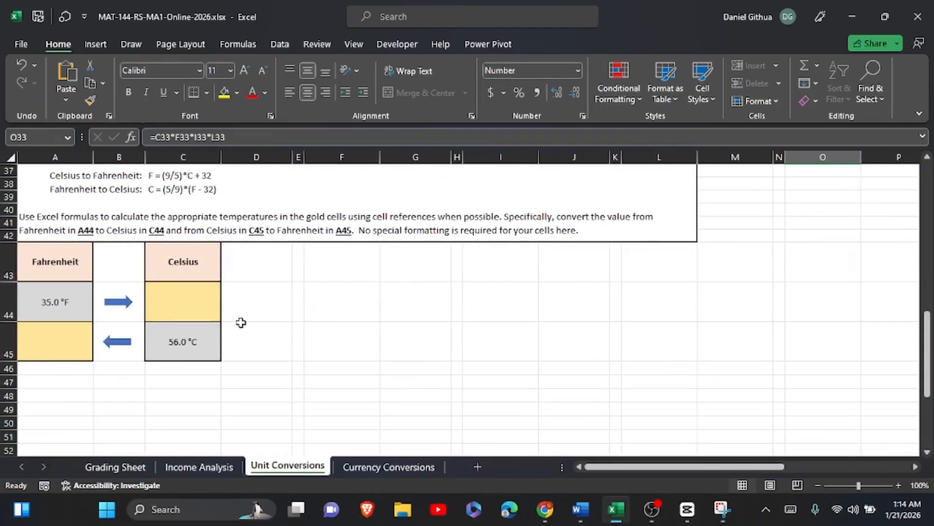
click(183, 303)
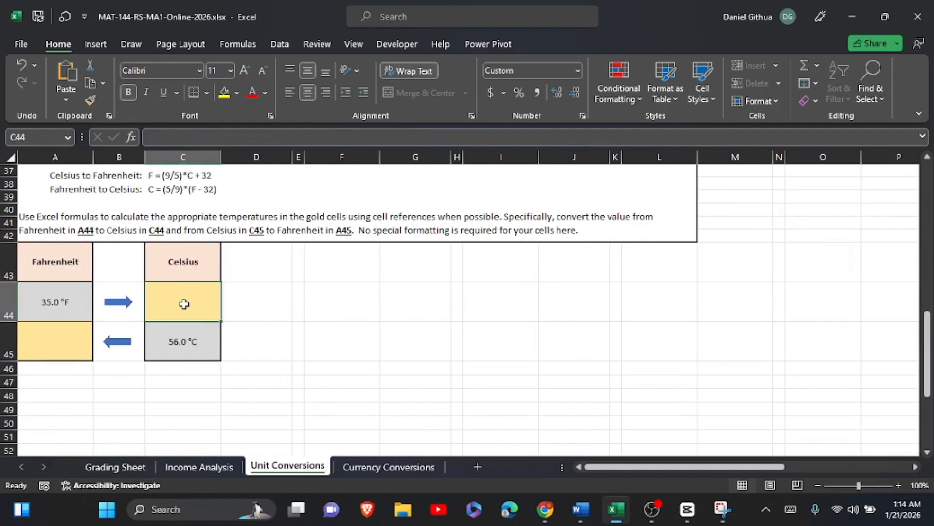
scroll(183, 304, up, 1)
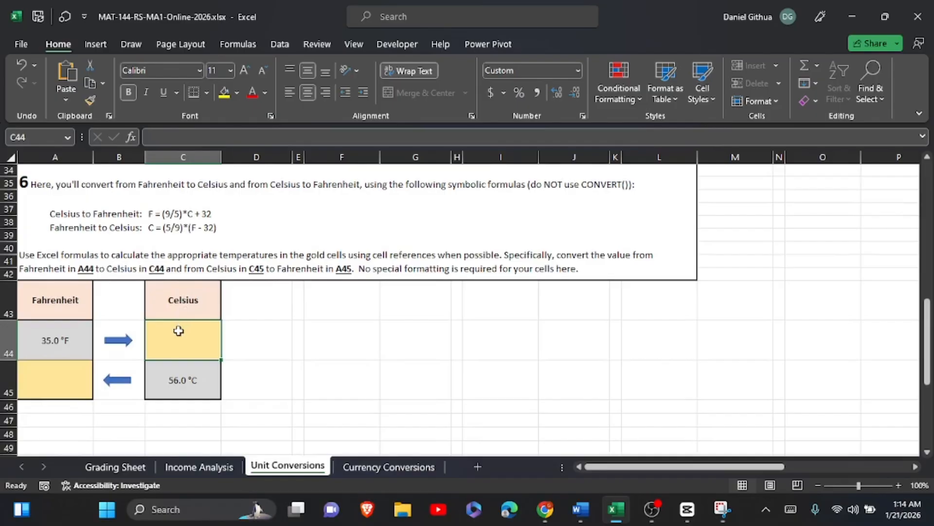
click(161, 234)
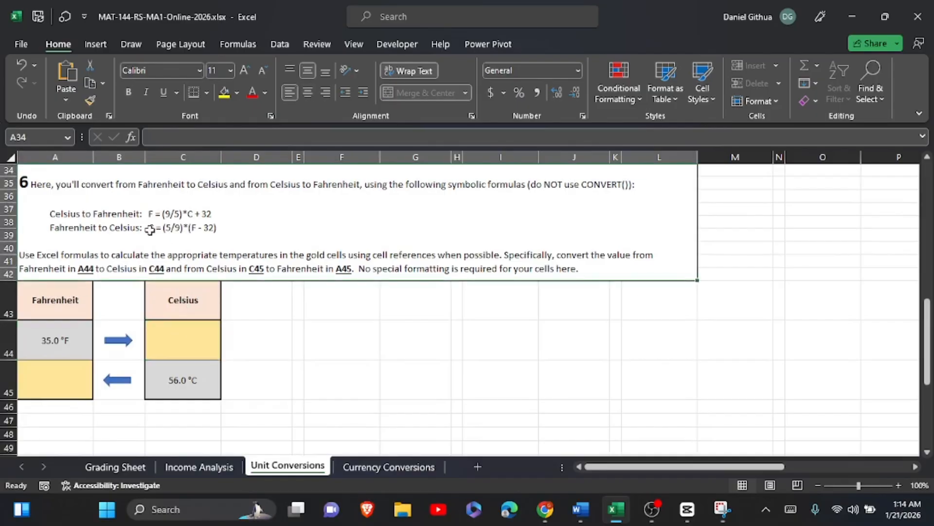
click(182, 346)
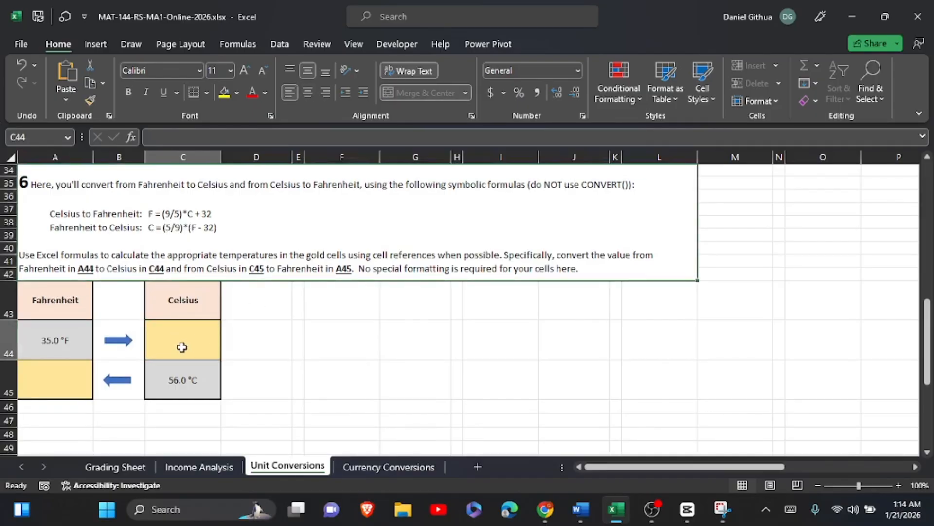
click(791, 509)
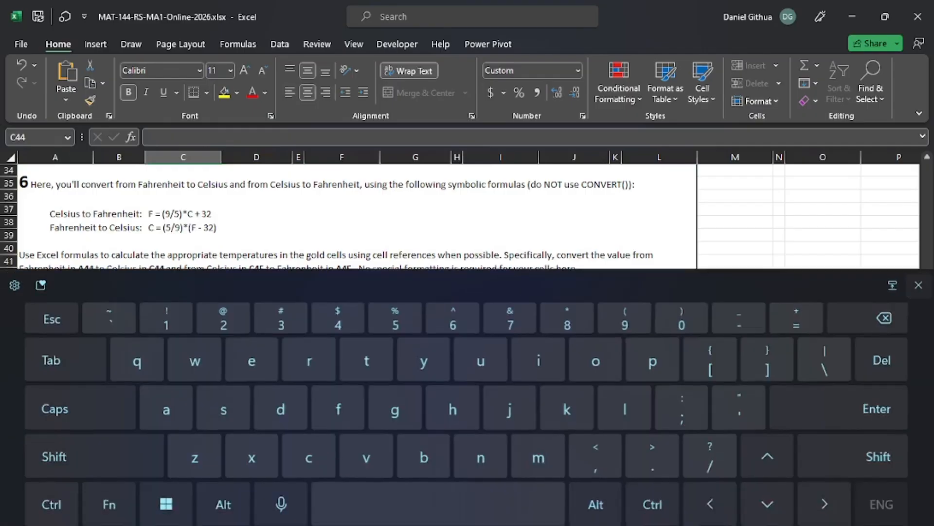
click(796, 313)
click(901, 279)
scroll(467, 310, up, 2)
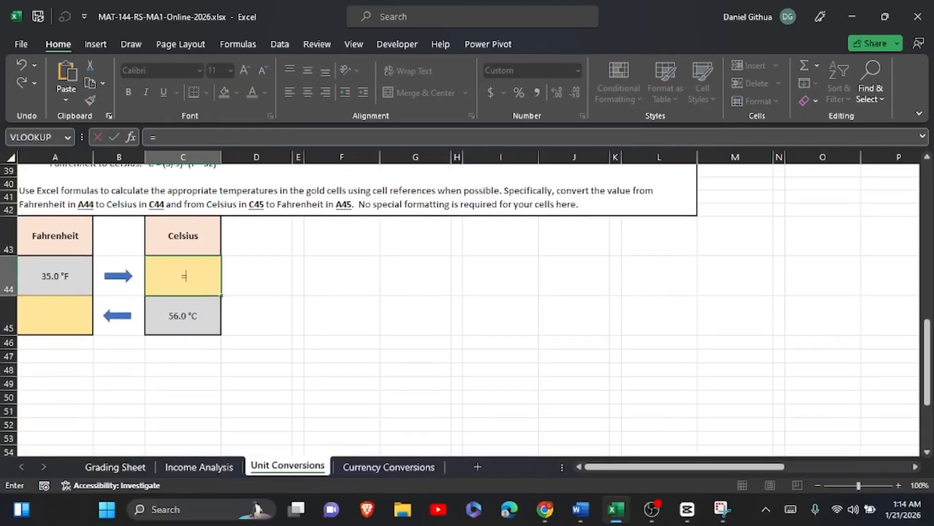
click(790, 509)
click(94, 452)
click(624, 313)
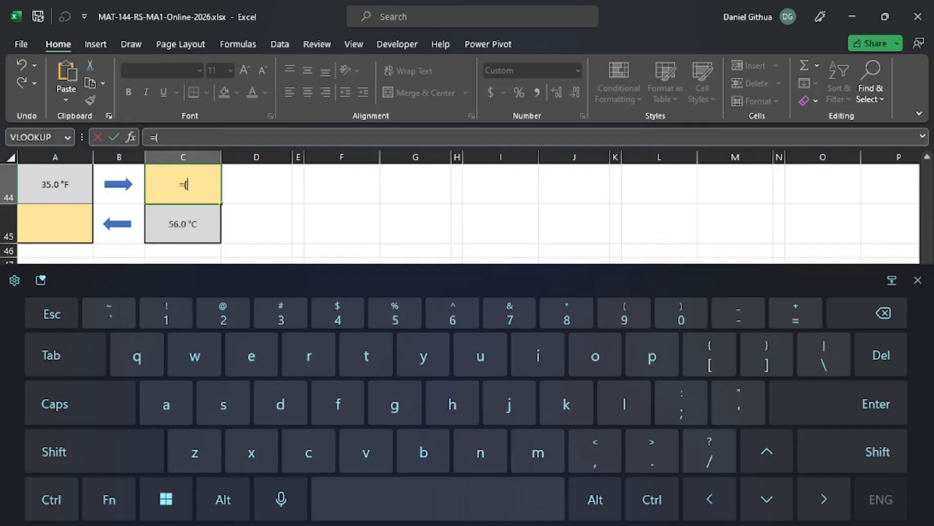
click(395, 316)
click(709, 451)
click(681, 312)
click(867, 313)
click(625, 312)
click(94, 452)
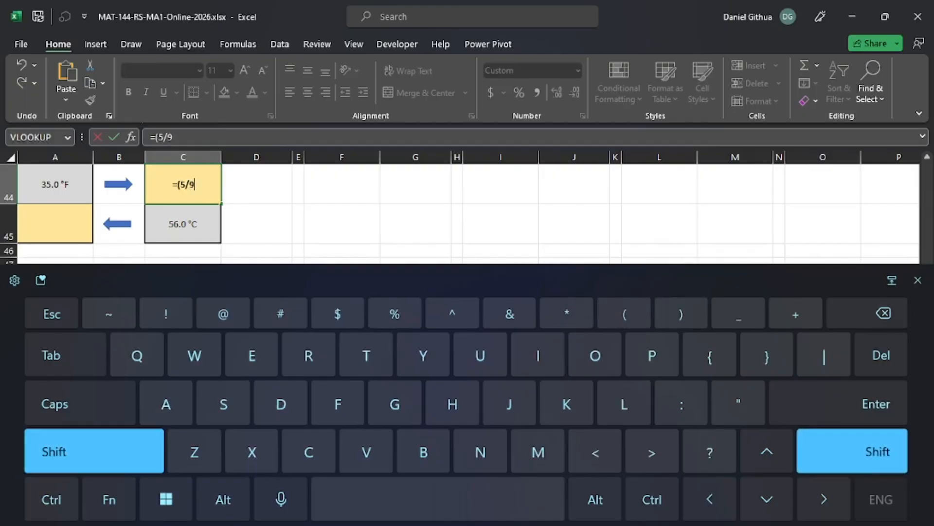
click(681, 313)
click(917, 280)
scroll(549, 391, up, 3)
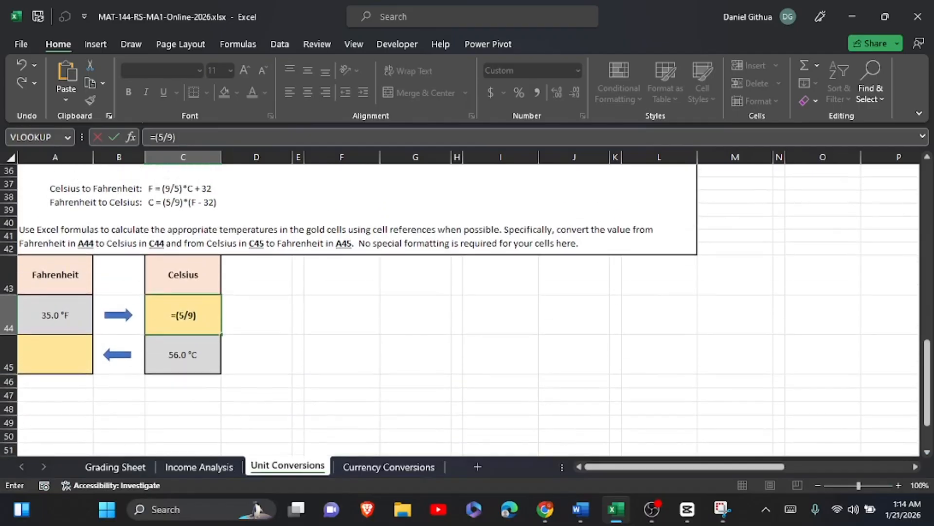
Complete the C44 formula as =(5/9)*(A44-32), referencing the Fahrenheit value in A44, and commit it.
click(791, 509)
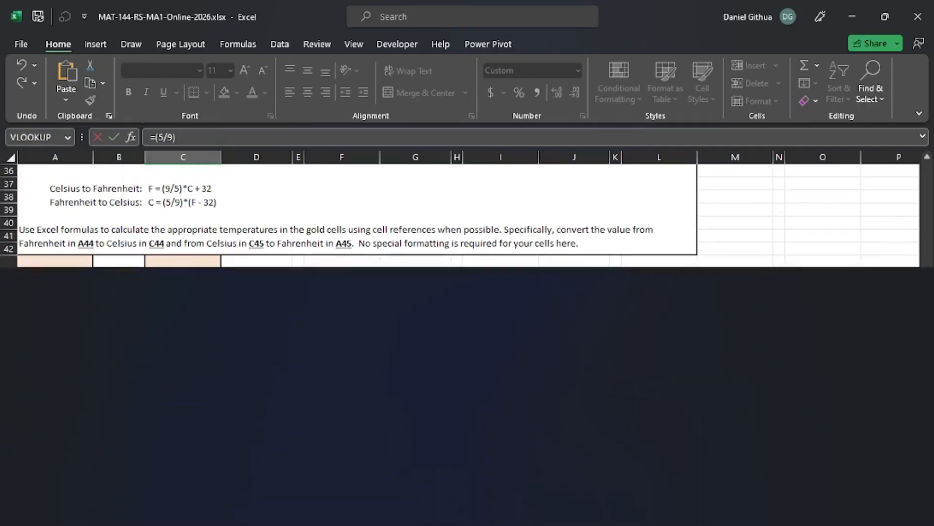
click(94, 451)
click(567, 314)
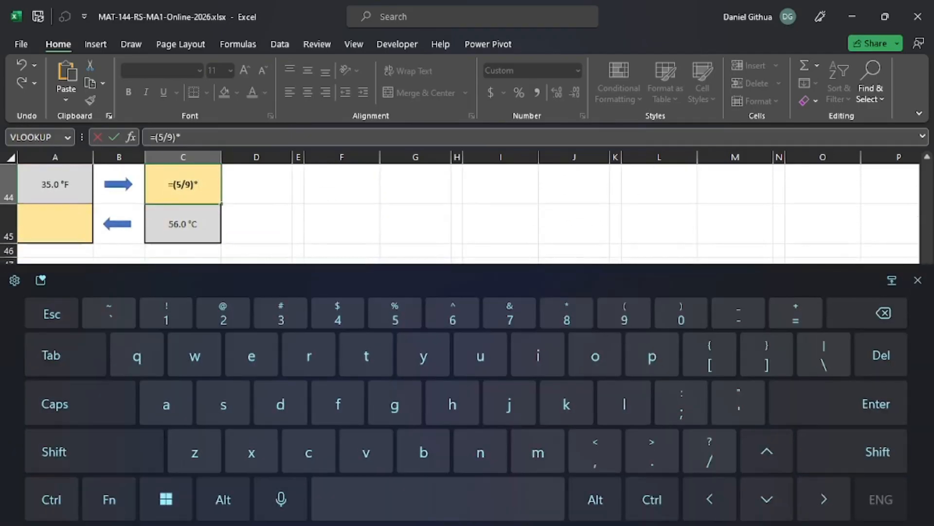
click(94, 452)
click(625, 314)
click(918, 280)
scroll(490, 293, up, 2)
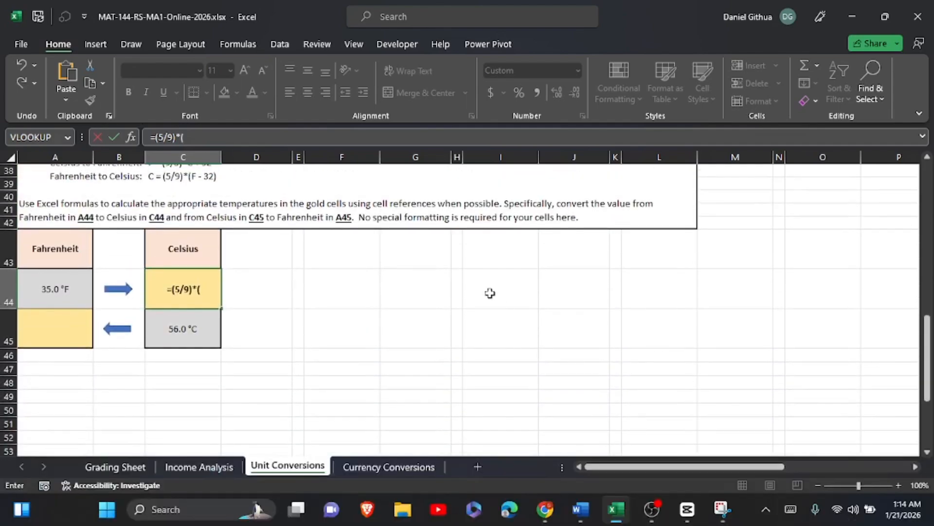
click(66, 289)
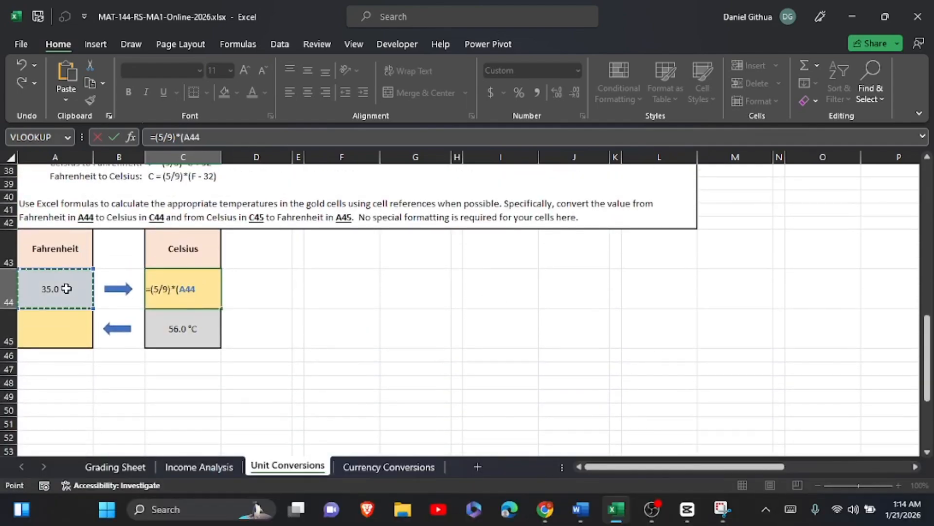
click(791, 509)
scroll(459, 214, down, 2)
text(-)
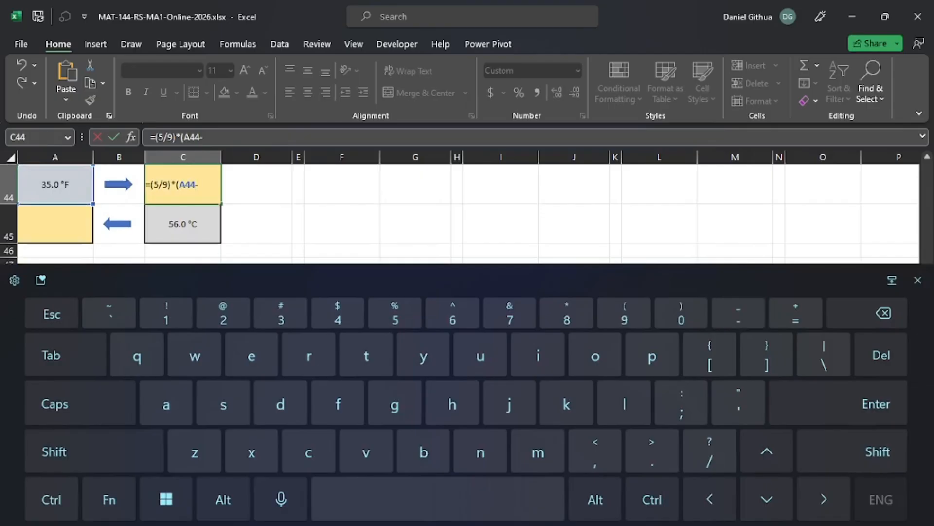
text(32)
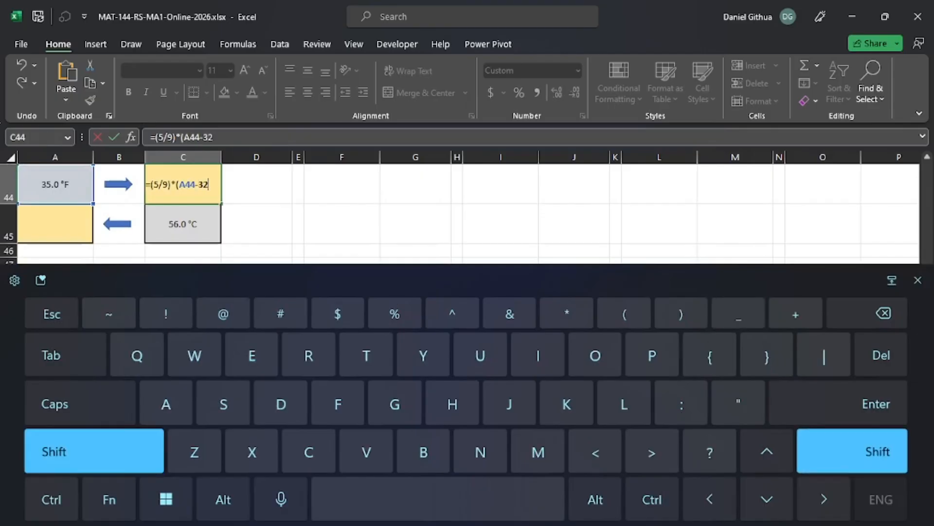
text())
key(Return)
click(917, 280)
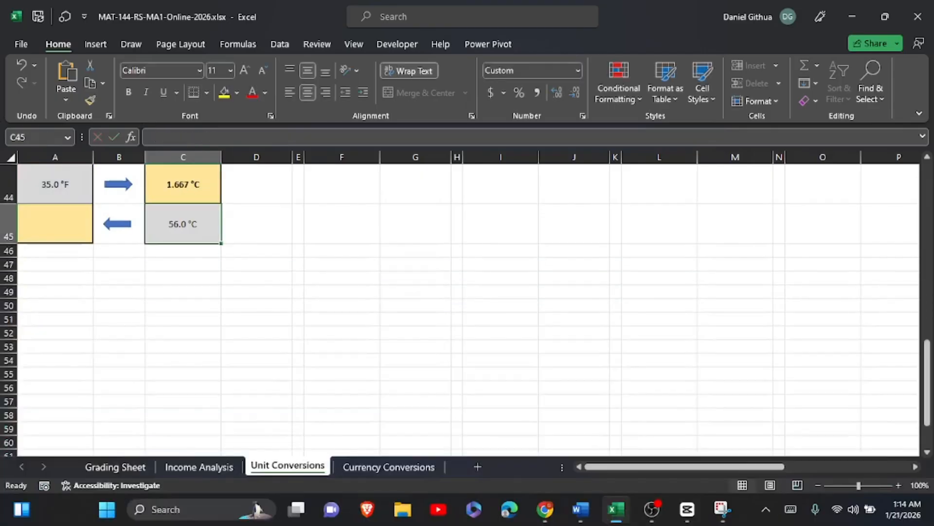
Begin the Celsius-to-Fahrenheit formula in A45 with the factor =(9/5).
mouse_move(580, 509)
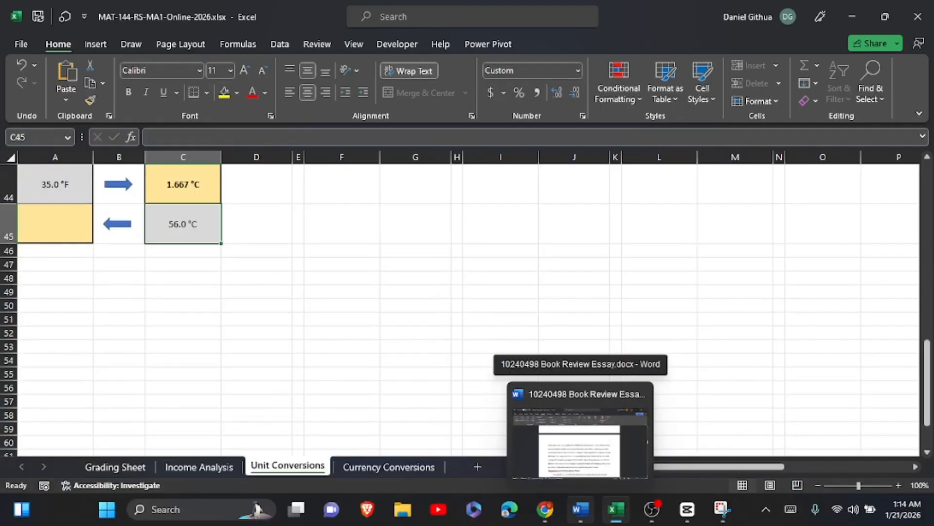
scroll(86, 350, up, 2)
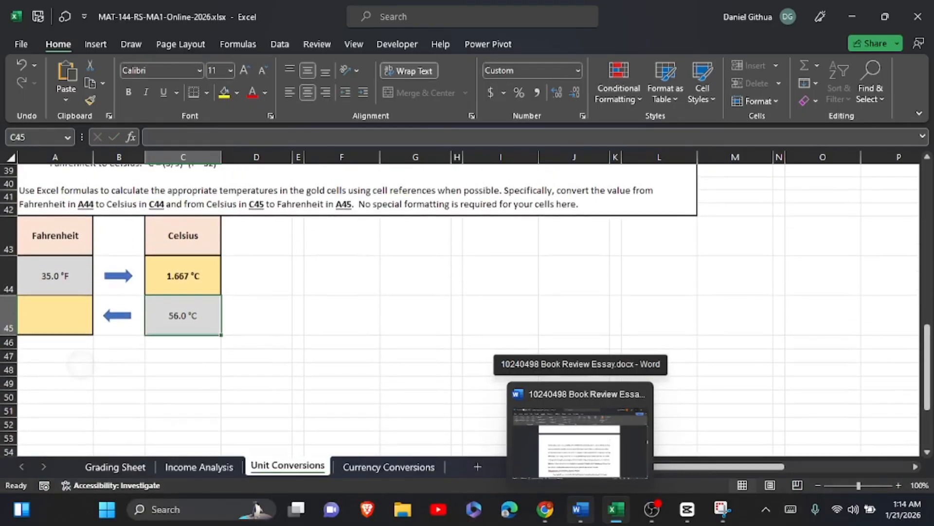
click(47, 310)
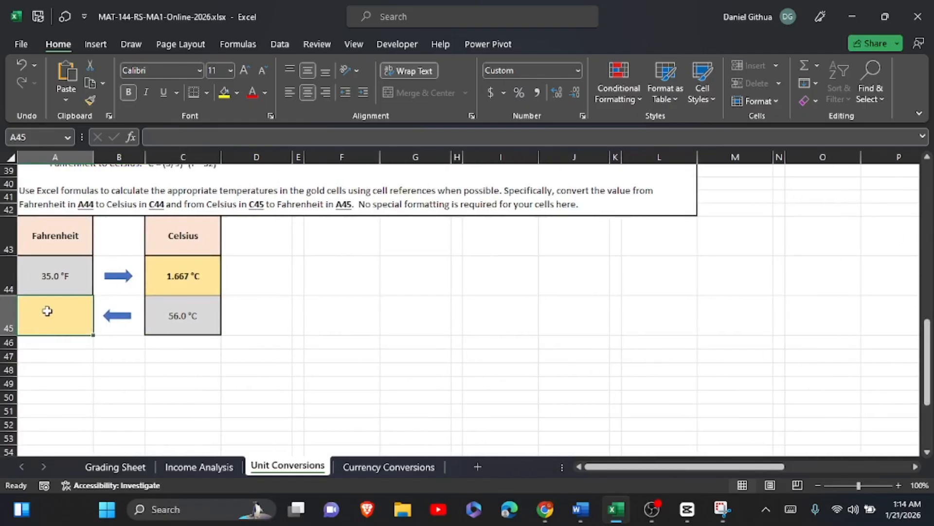
scroll(47, 310, up, 1)
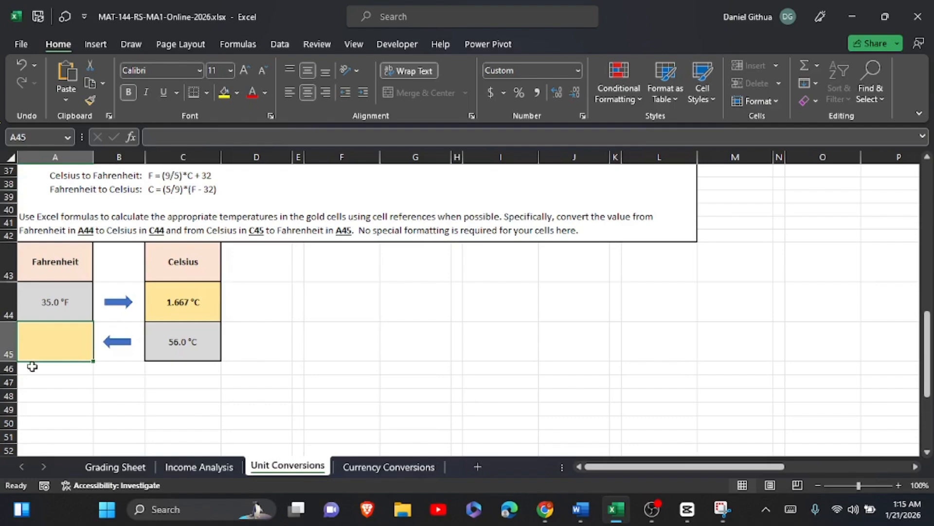
click(791, 509)
text(=)
key(shift)
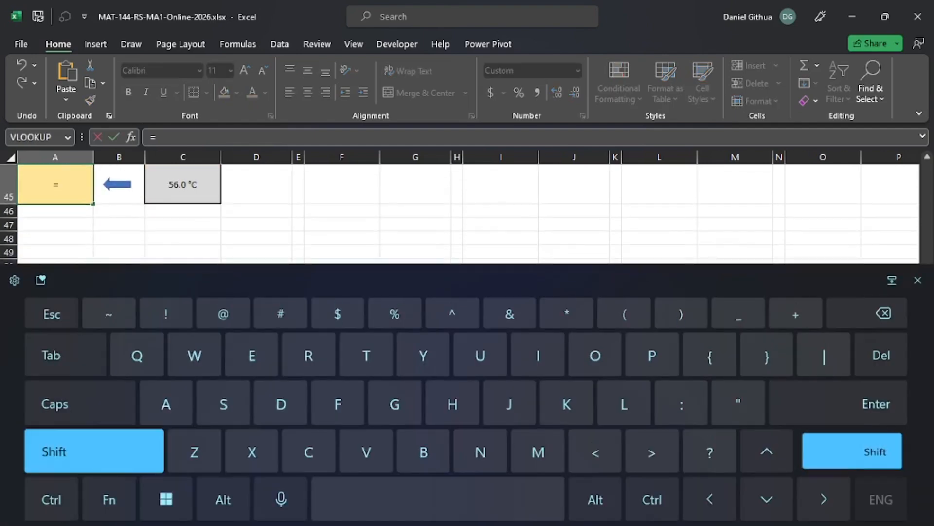
text((9)
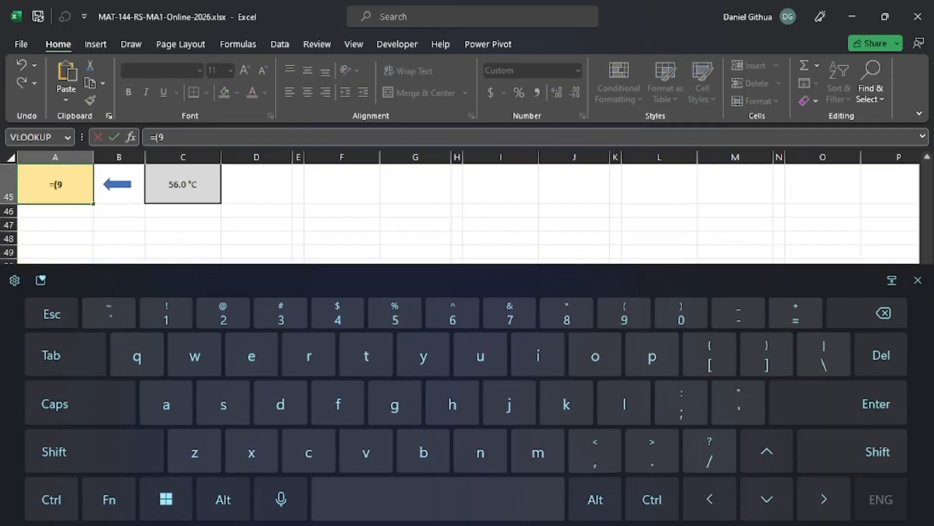
text(/5)
key(shift)
text())
click(918, 280)
Complete the A45 formula as =(9/5)*C45+32, referencing the Celsius value in C45, and commit it.
scroll(468, 310, up, 3)
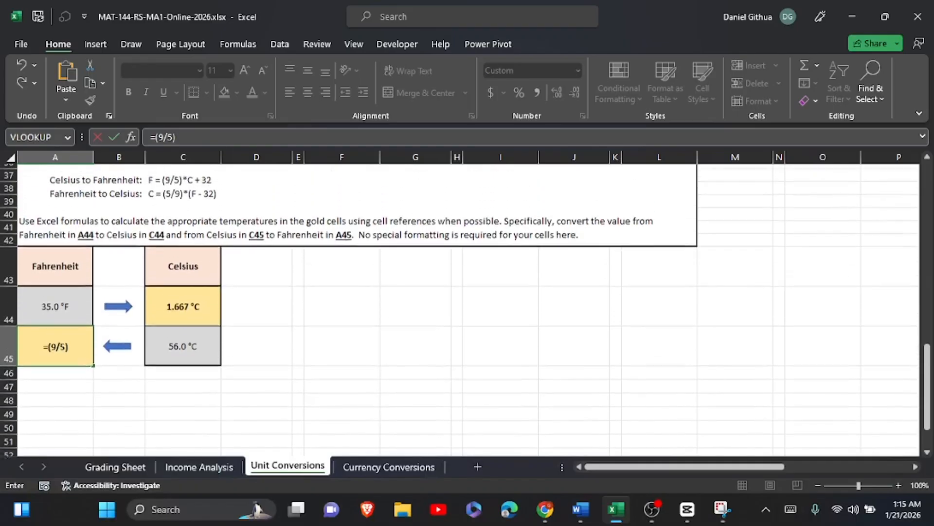
scroll(467, 309, up, 1)
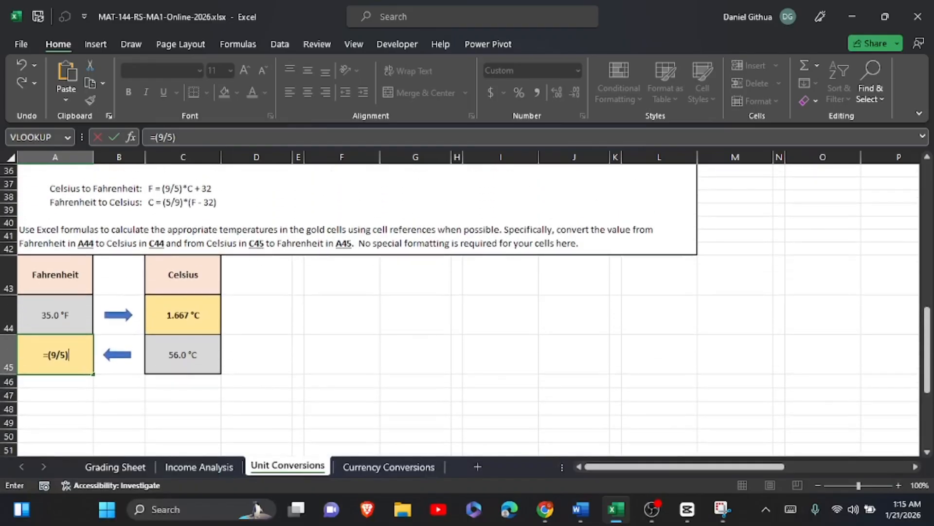
click(791, 509)
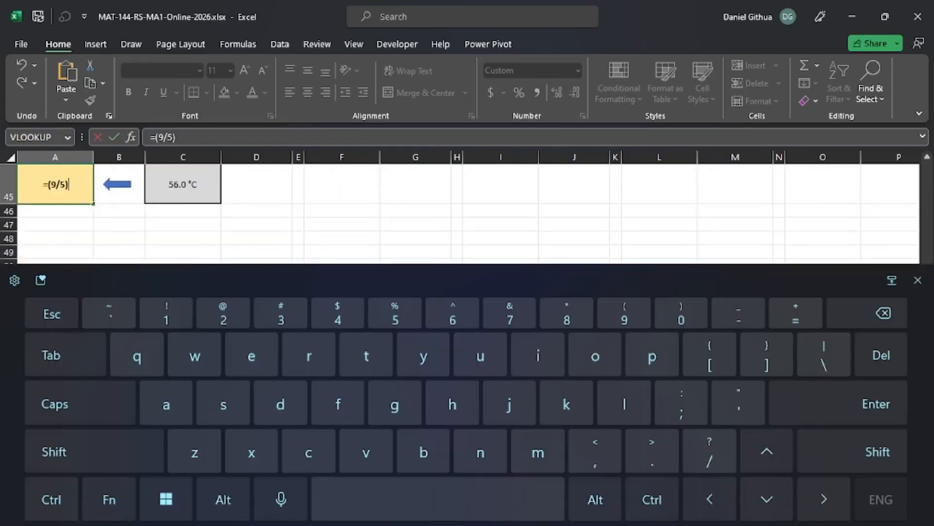
click(94, 451)
click(567, 313)
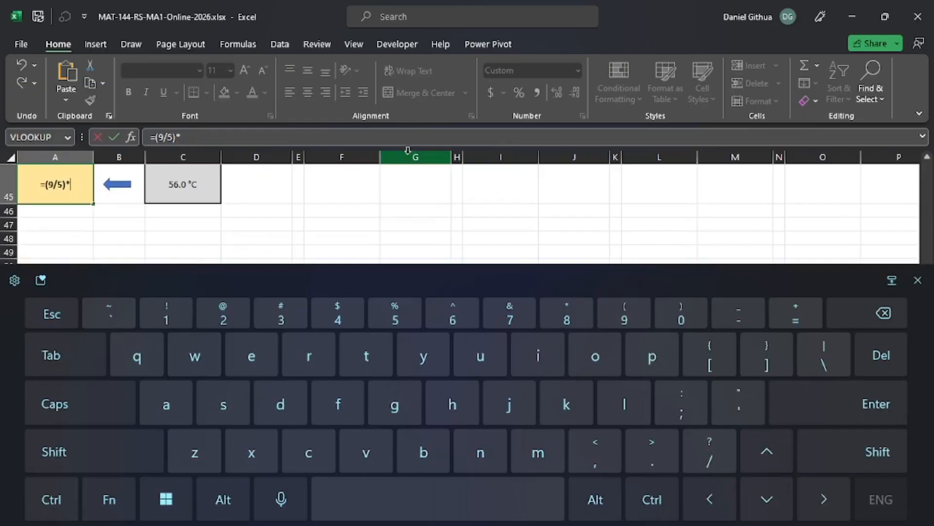
click(190, 183)
click(94, 450)
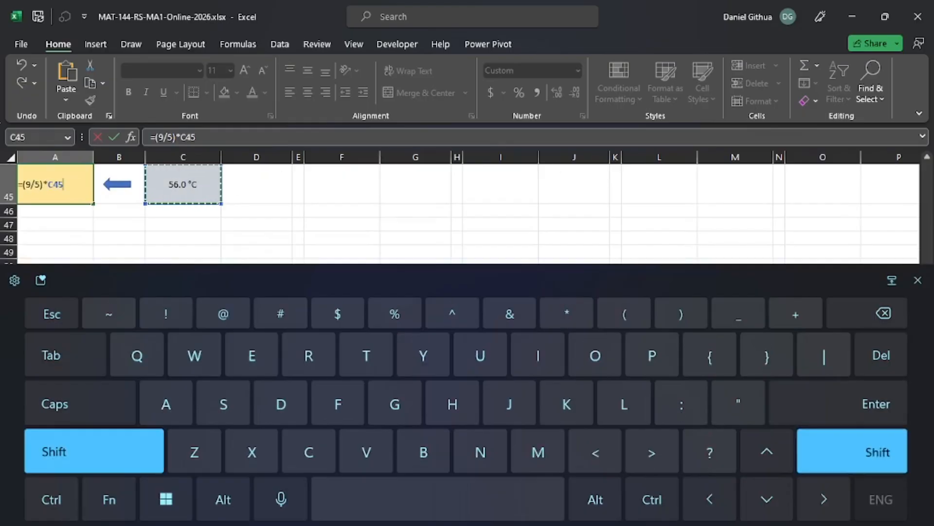
click(796, 313)
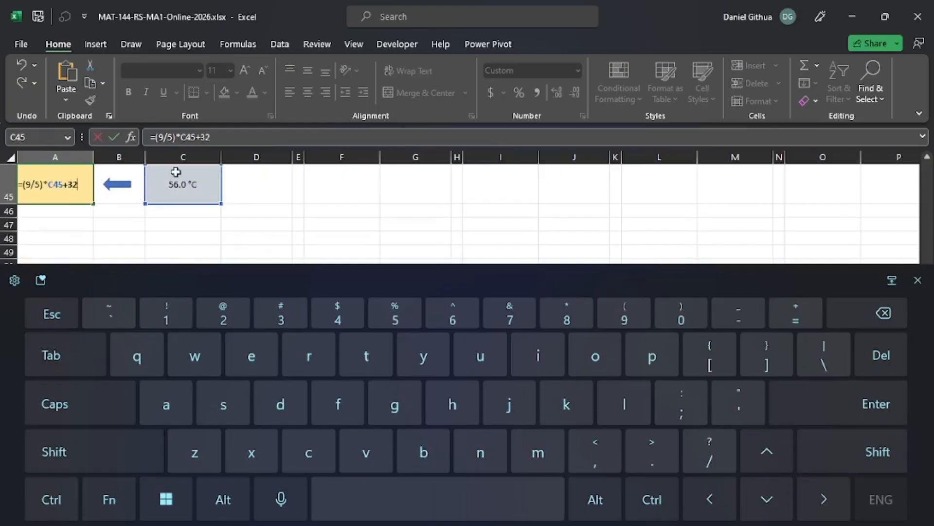
click(115, 138)
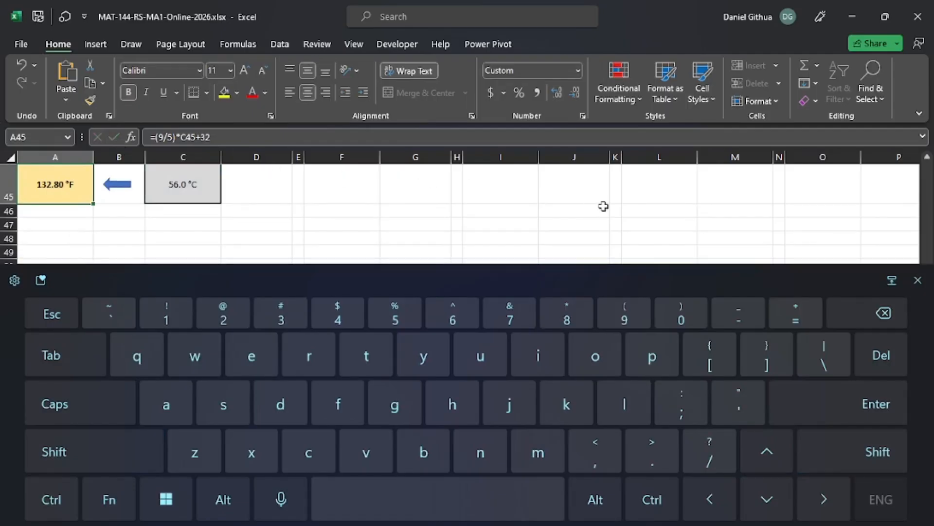
click(917, 279)
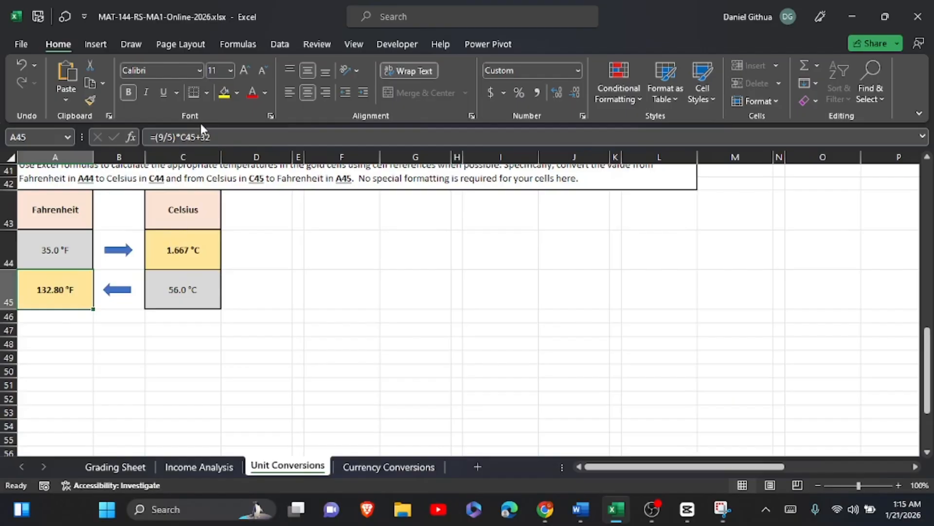
Check the temperature conversion formulas in A45 and C44, leaving both as entered.
drag(220, 133, 129, 145)
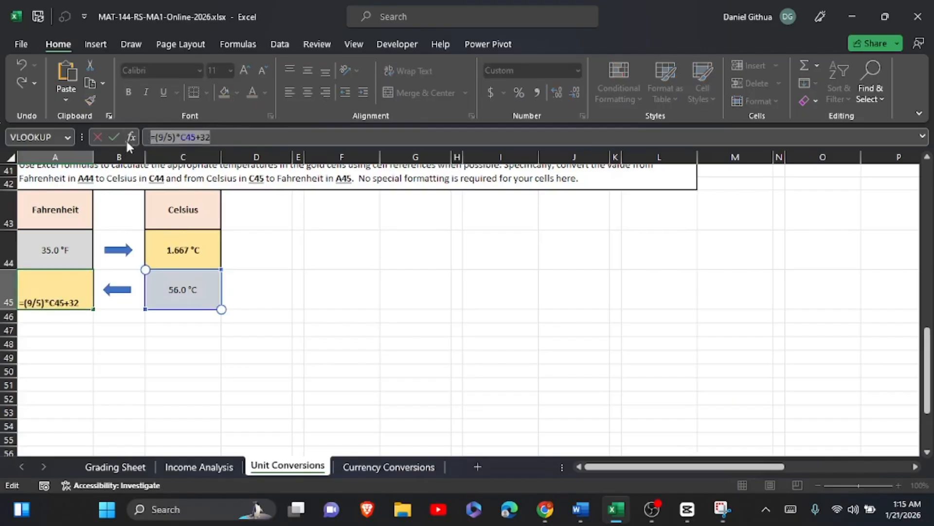
click(115, 137)
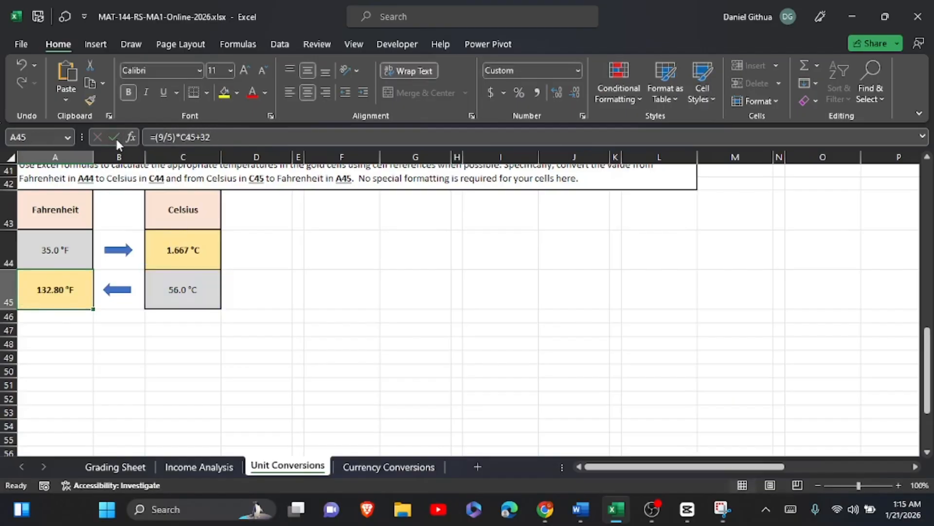
click(196, 253)
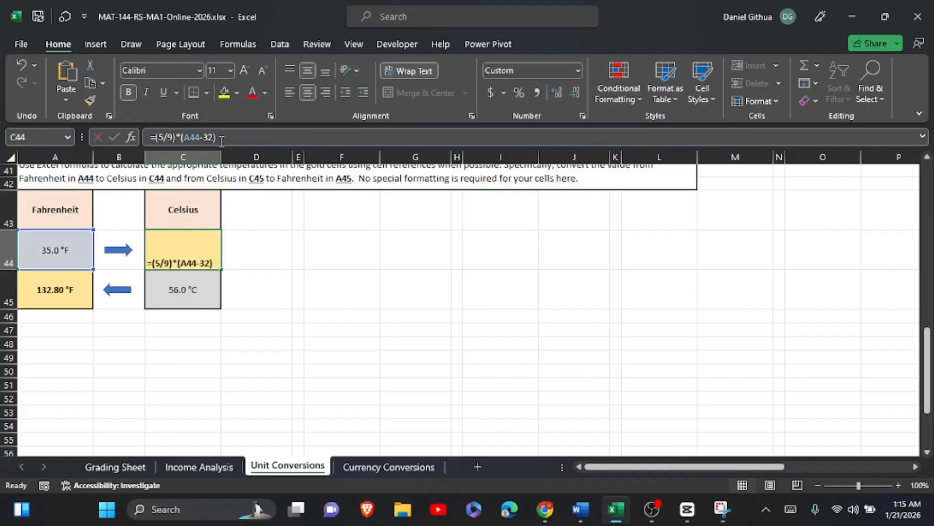
click(114, 137)
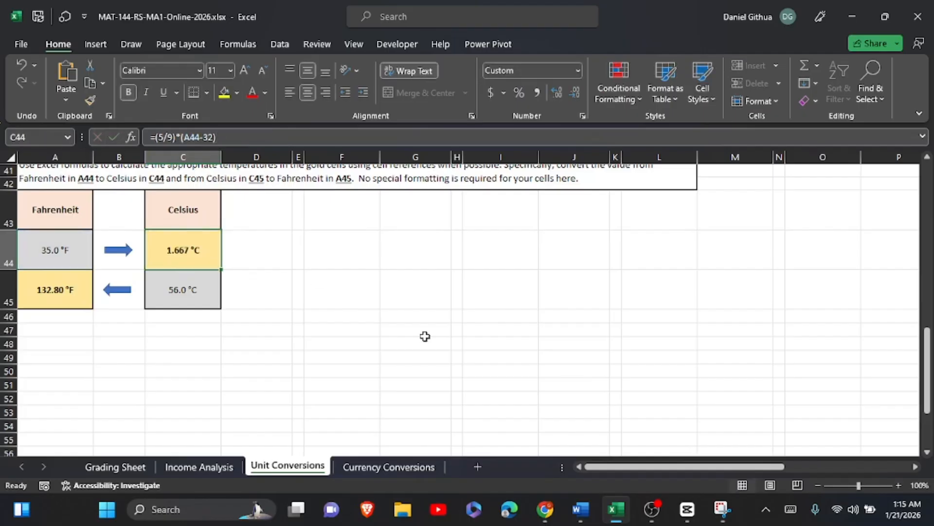
Review the filled-in ratio conversion table and the temperature conversion section on the Unit Conversions sheet.
scroll(425, 335, up, 8)
scroll(425, 336, down, 3)
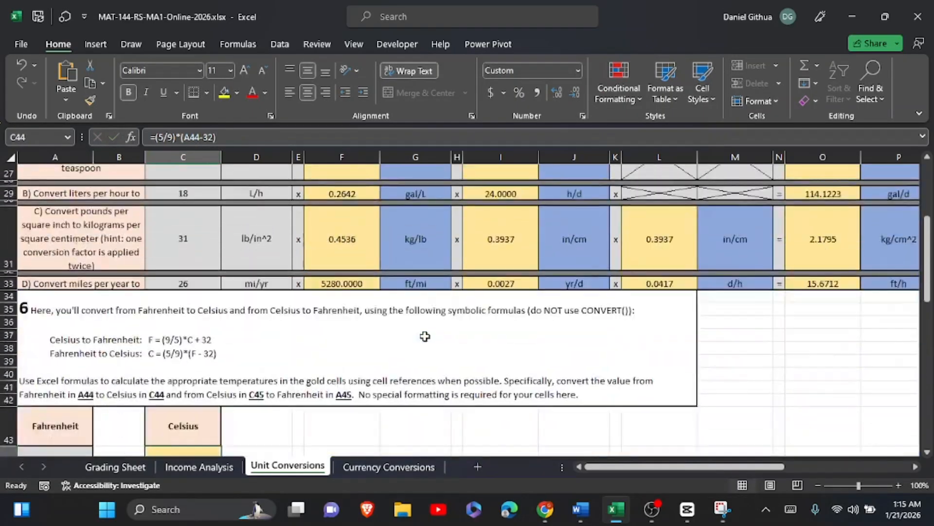
scroll(424, 335, down, 3)
scroll(425, 336, up, 5)
scroll(424, 336, down, 3)
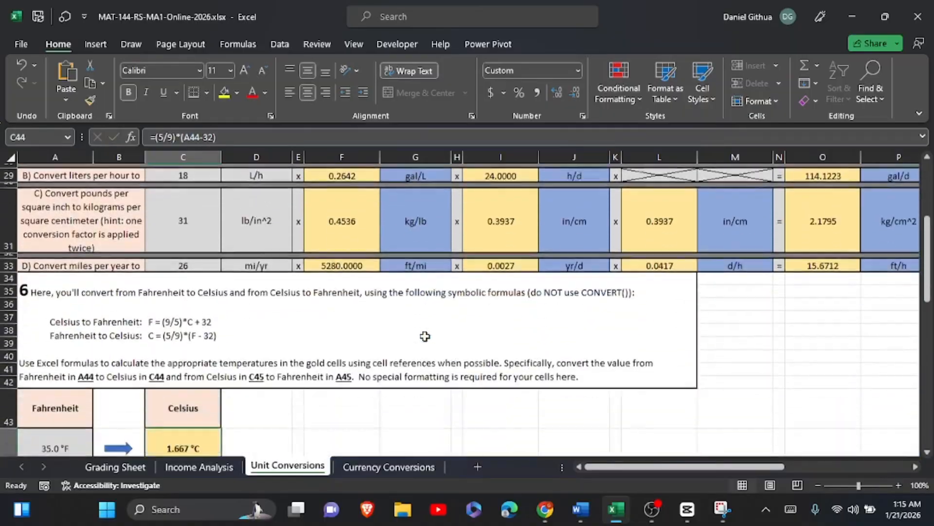
scroll(425, 336, down, 2)
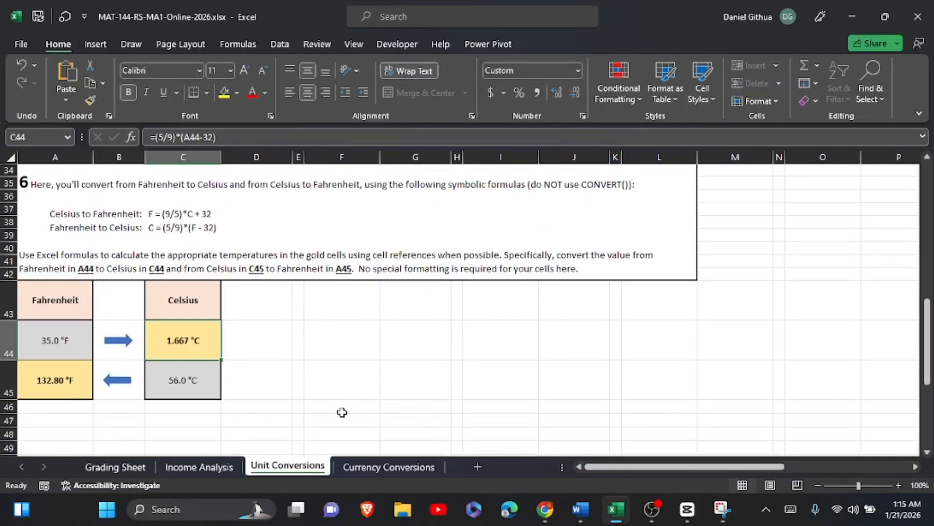
scroll(342, 412, up, 8)
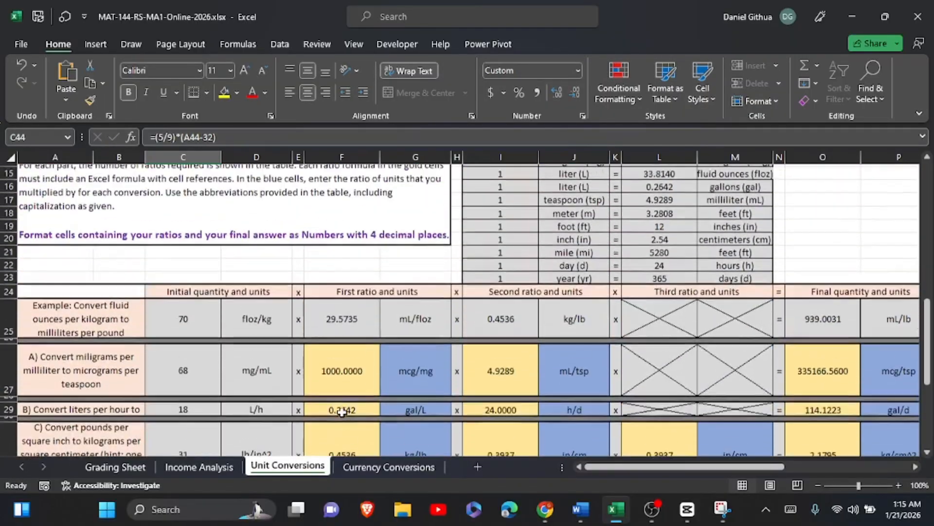
scroll(342, 412, down, 7)
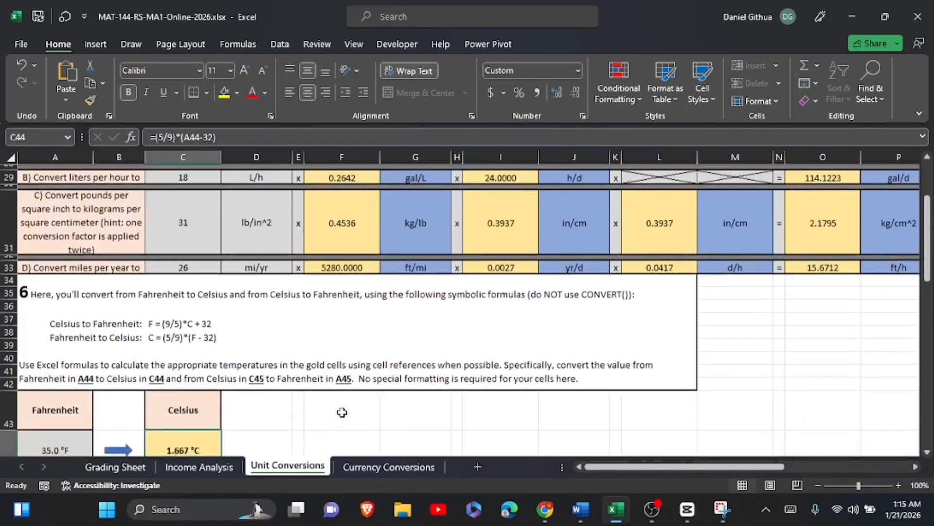